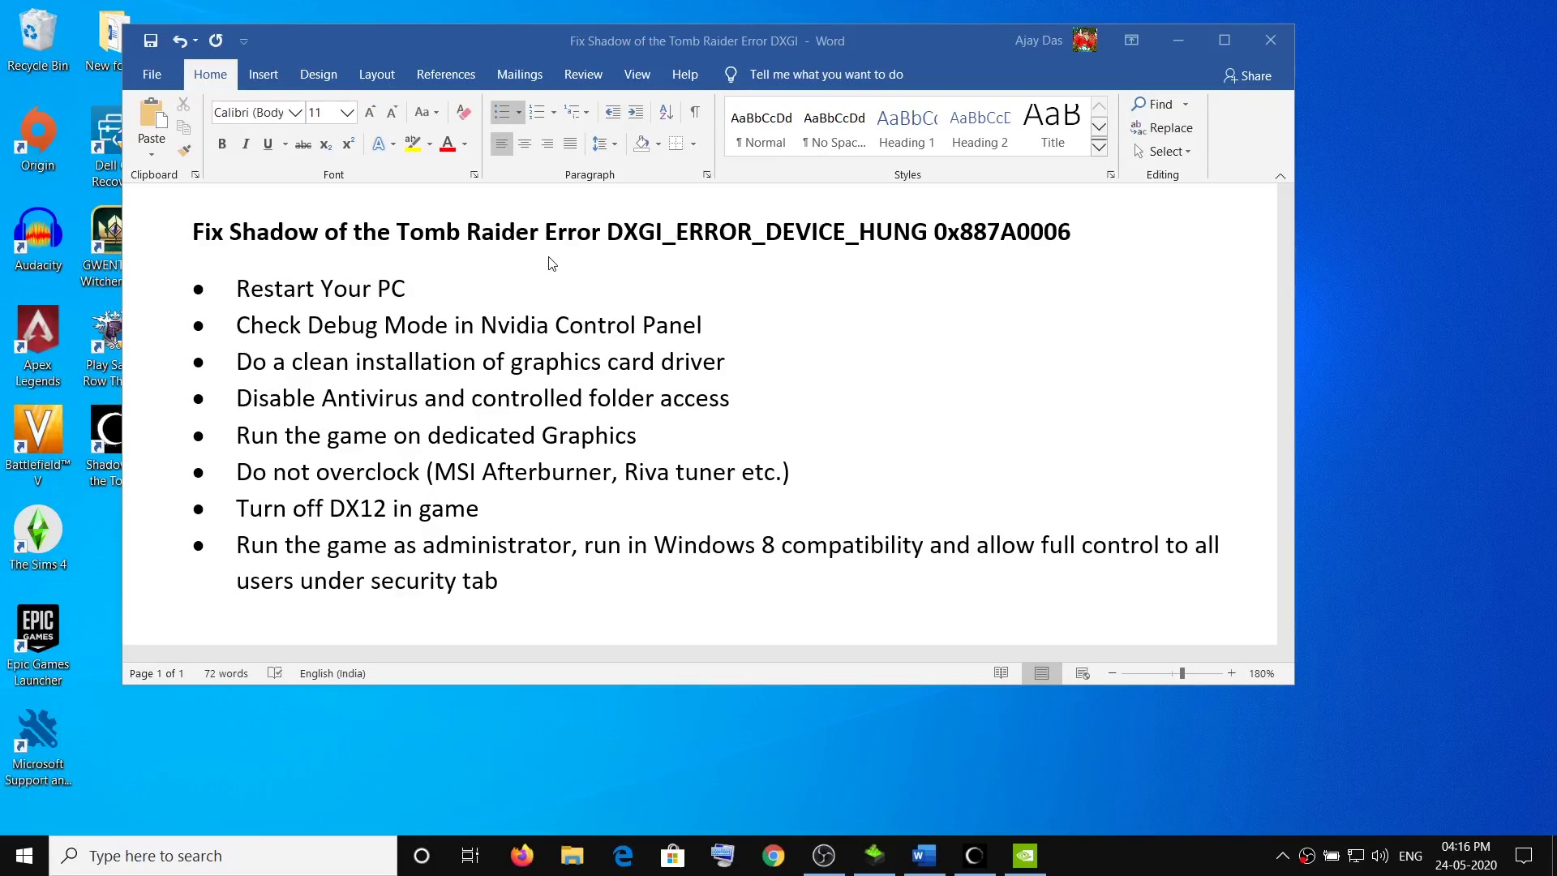
# - Review the Restart Your PC fix and check the Start menu's power options without restarting
pyautogui.click(253, 317)
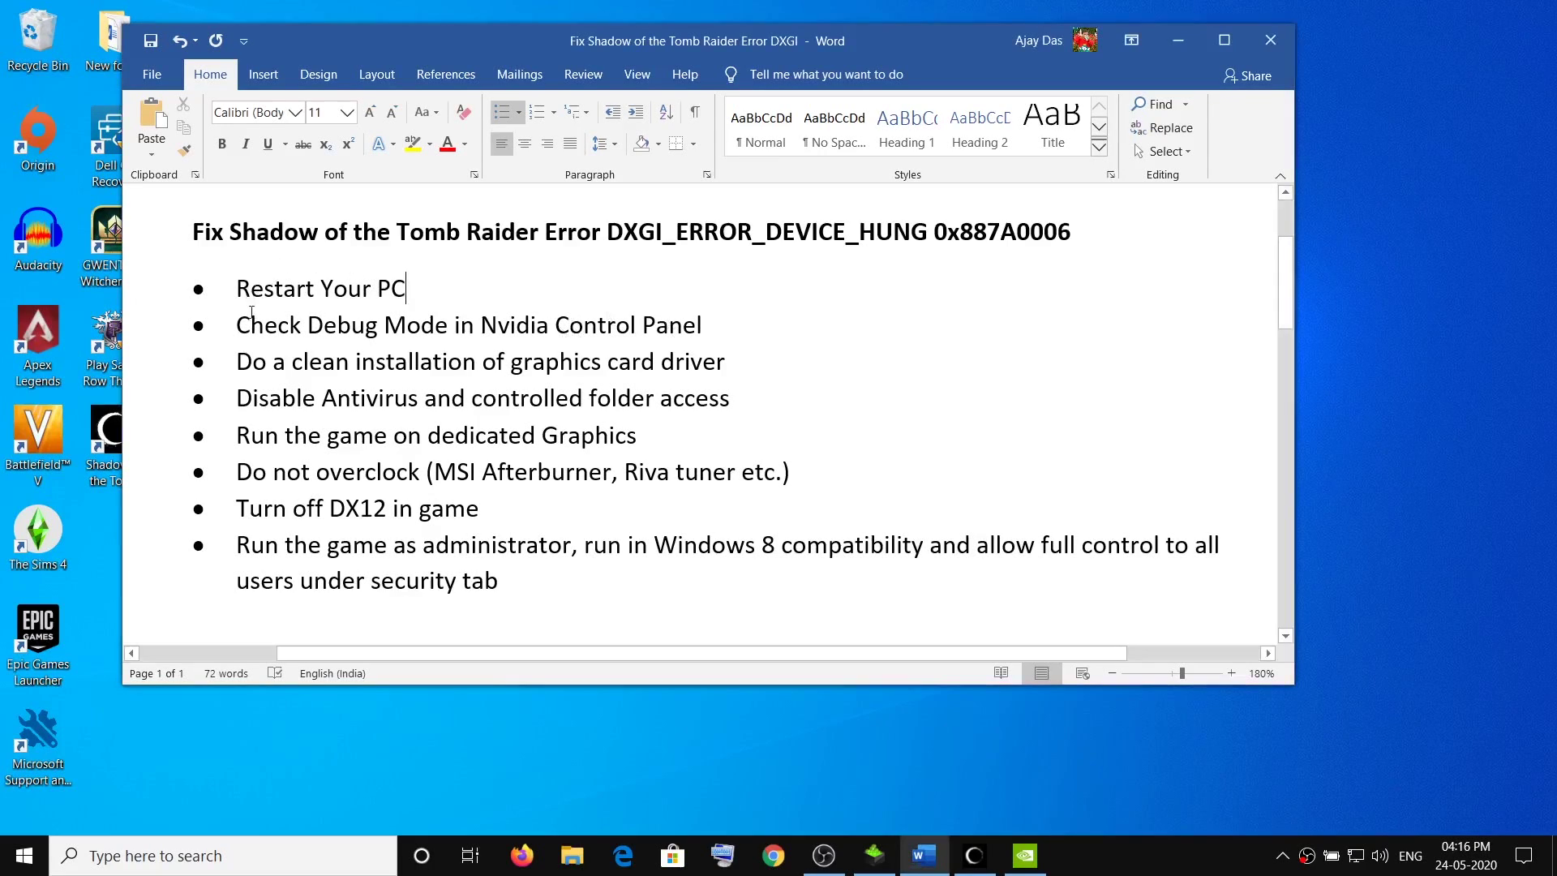
pyautogui.moveTo(241, 292); pyautogui.dragTo(460, 291)
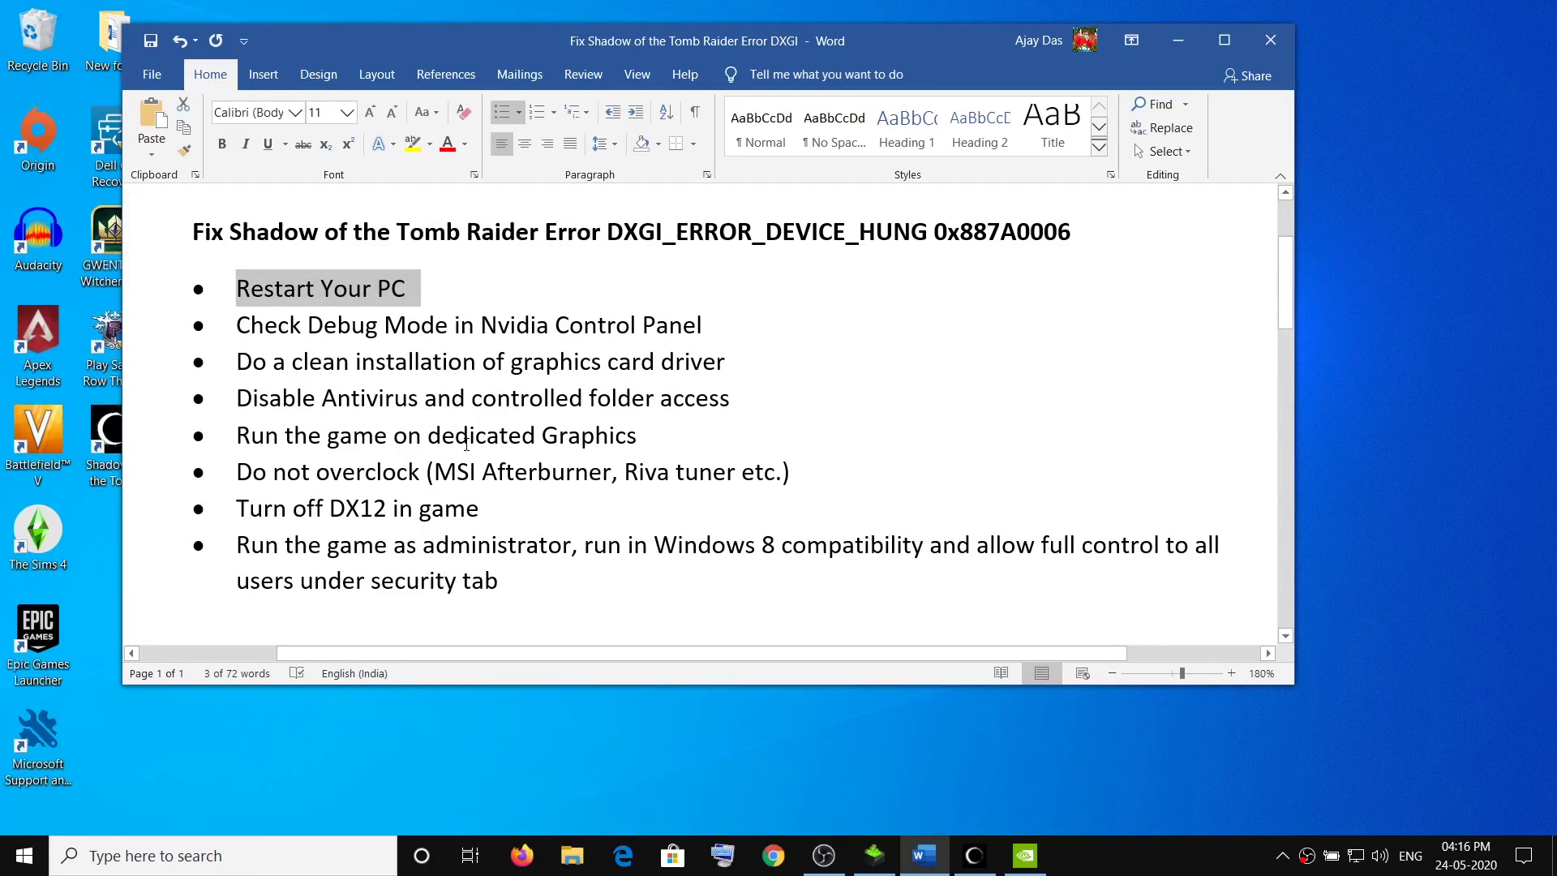
pyautogui.click(443, 293)
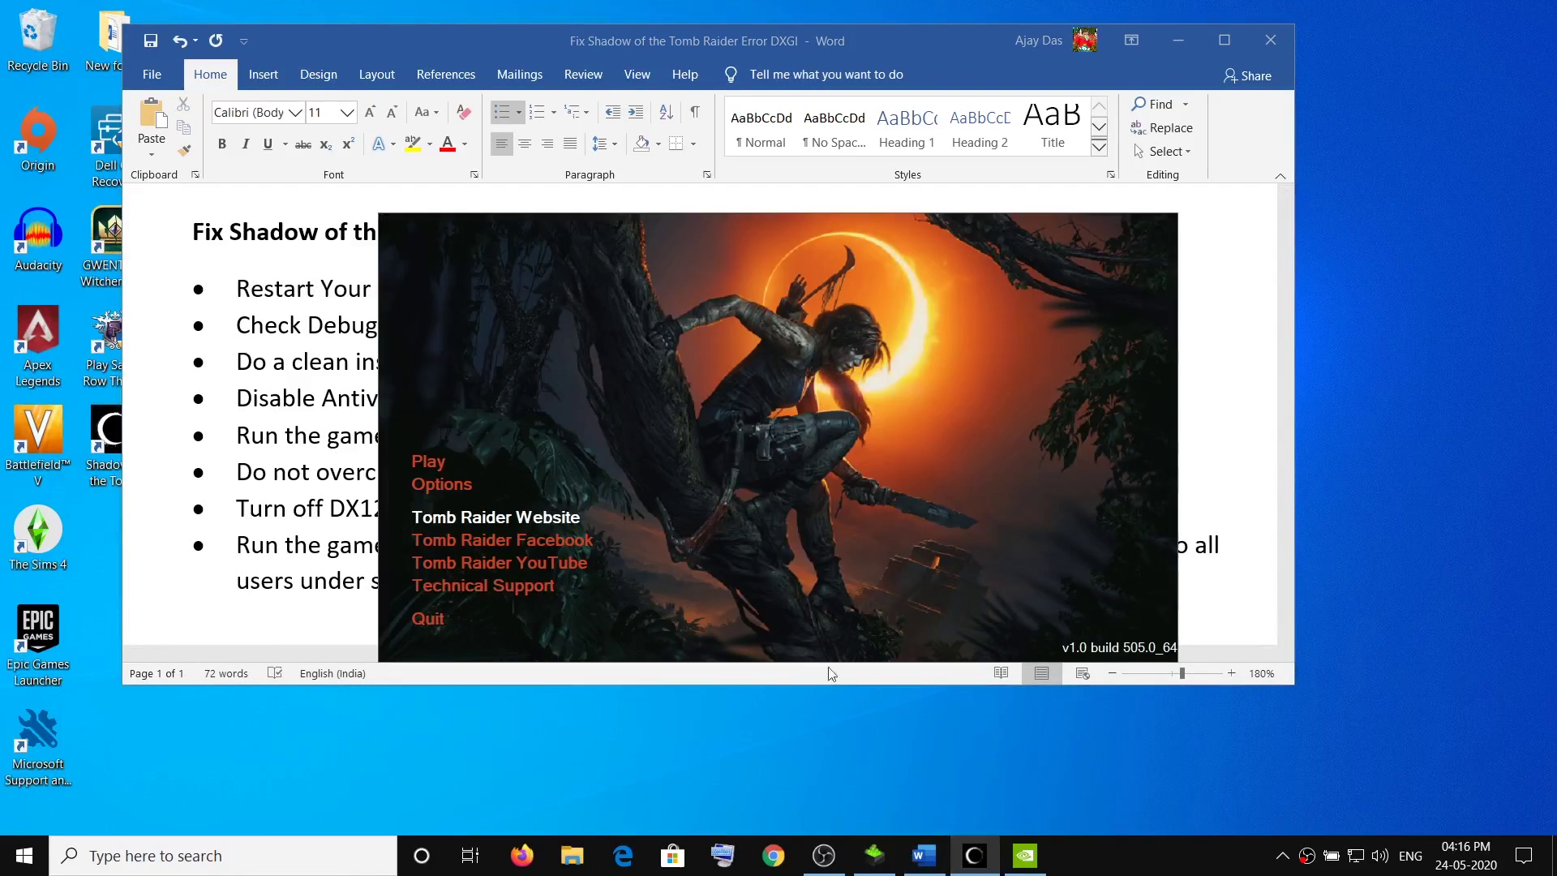
pyautogui.click(429, 462)
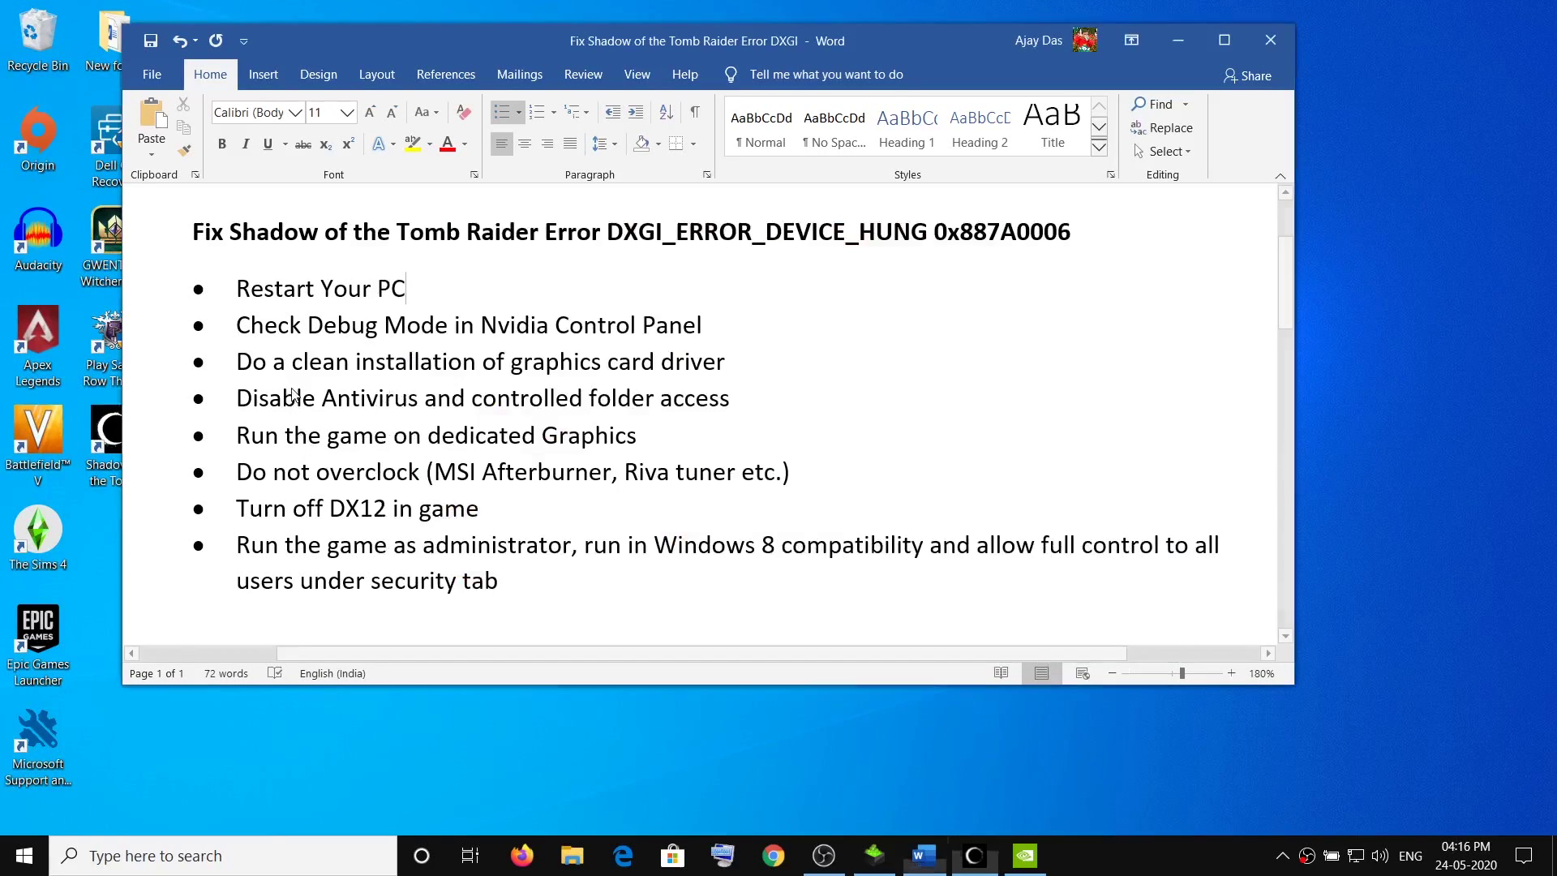
pyautogui.click(23, 856)
pyautogui.click(25, 811)
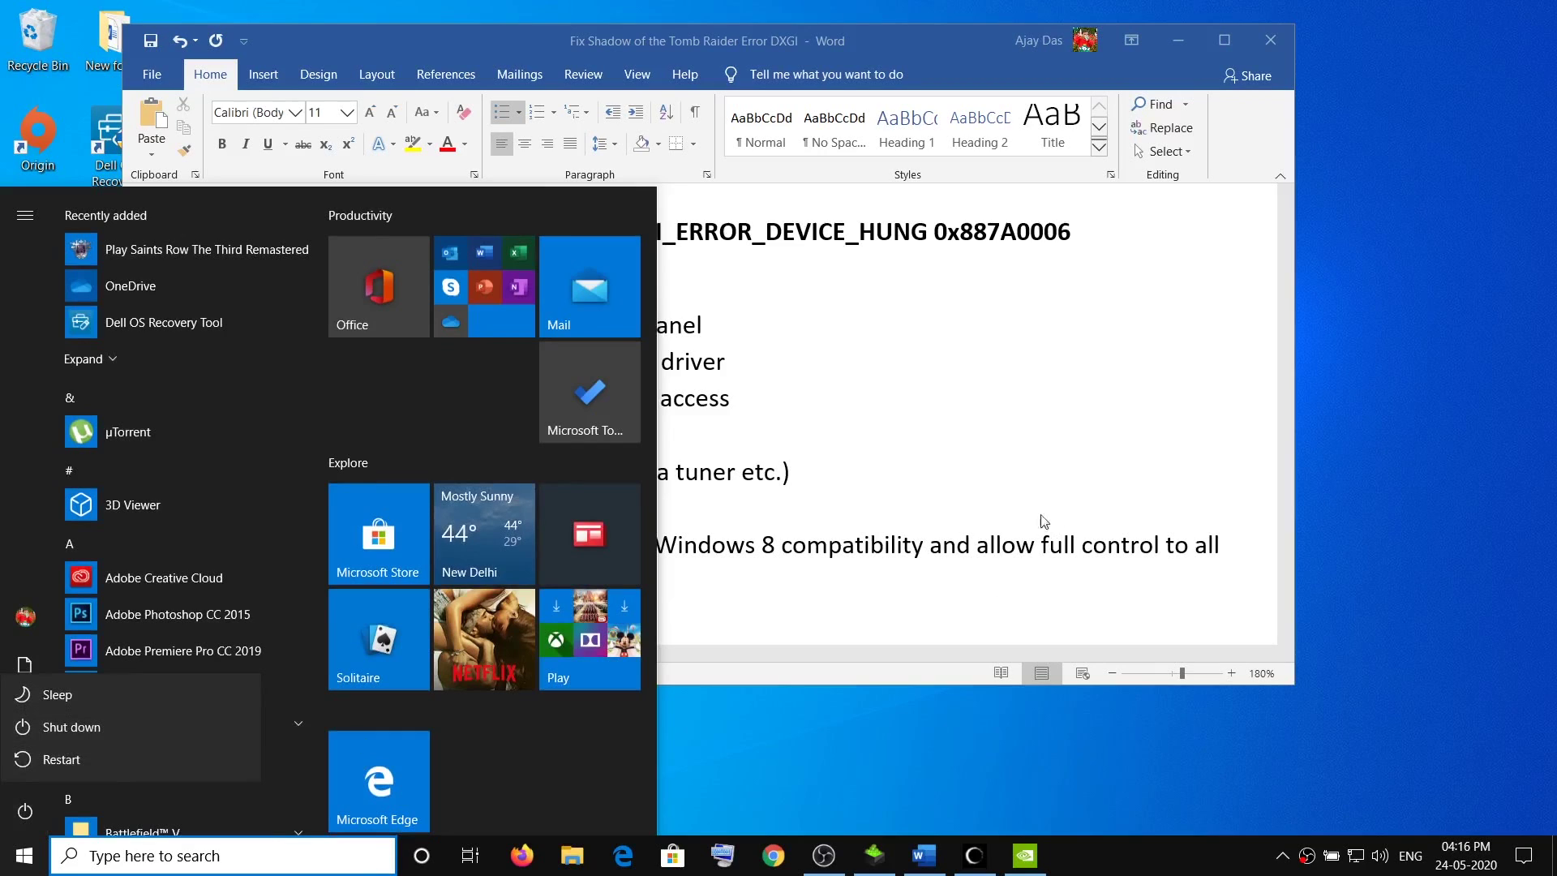
pyautogui.press('Escape')
pyautogui.click(786, 359)
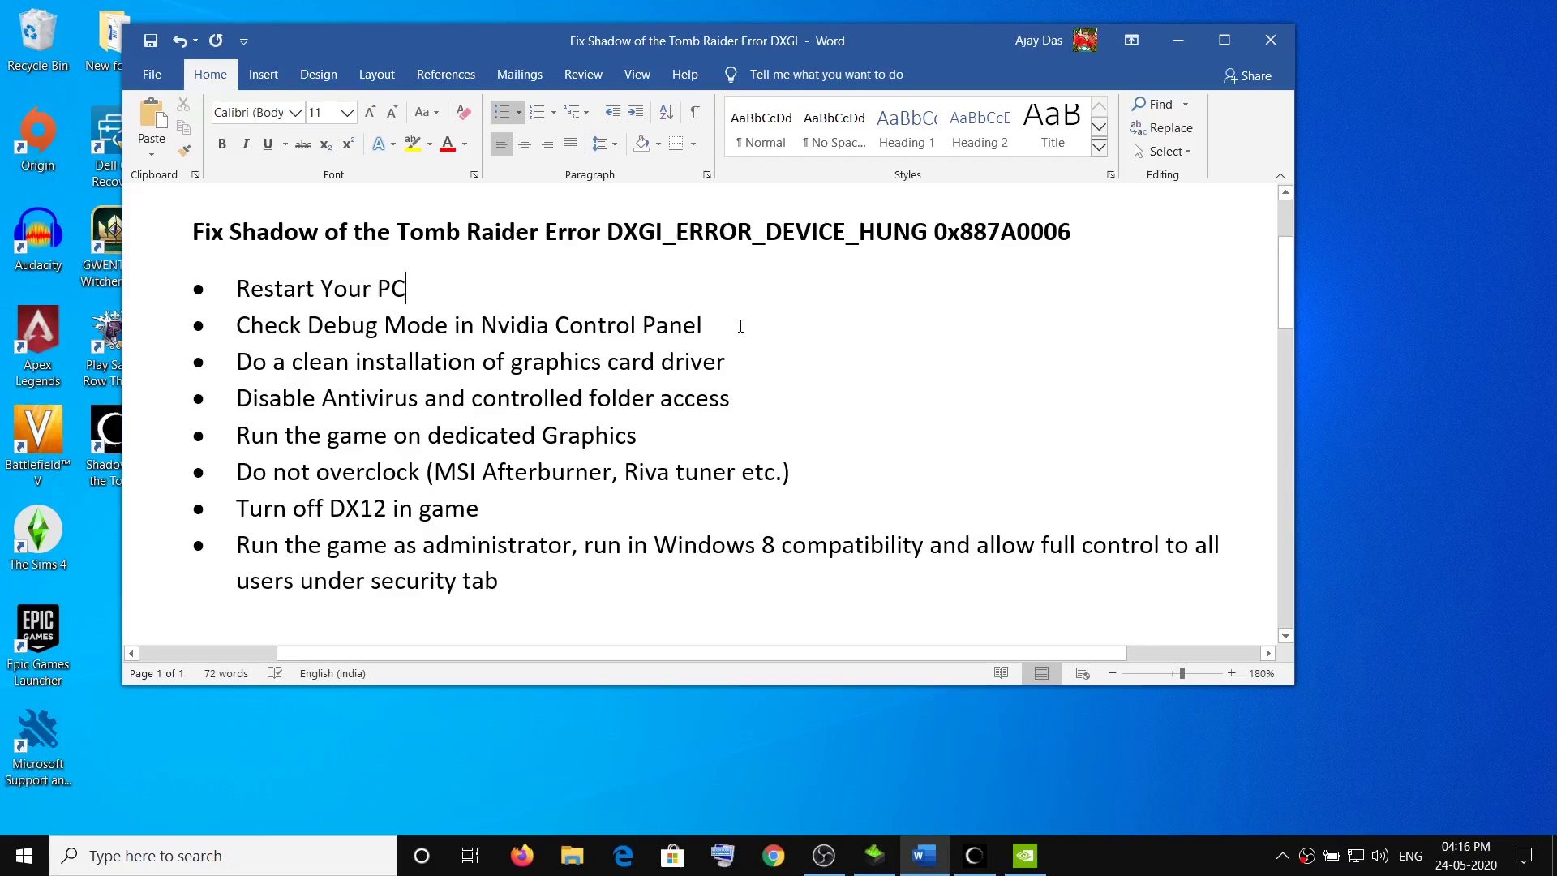
# - Highlight the Debug Mode fix in the checklist, then minimize Word to show the desktop
pyautogui.moveTo(733, 324); pyautogui.dragTo(438, 326)
pyautogui.click(315, 335)
pyautogui.moveTo(555, 326); pyautogui.dragTo(734, 362)
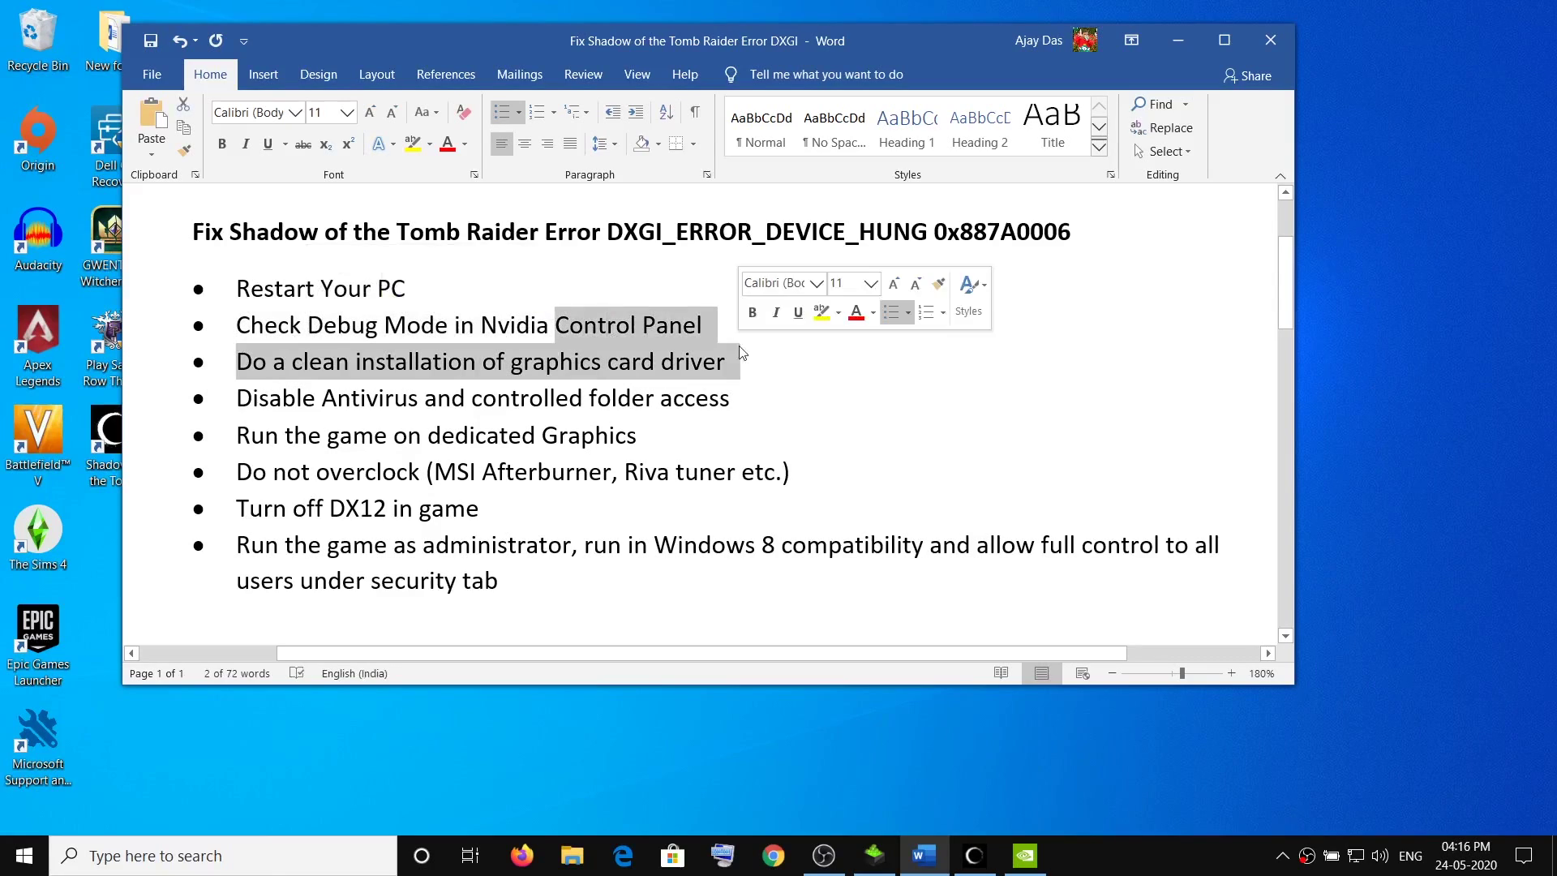
pyautogui.click(1168, 45)
# - Enable Help > Debug Mode in NVIDIA Control Panel from the desktop menu, then minimize it
pyautogui.rightClick(1312, 236)
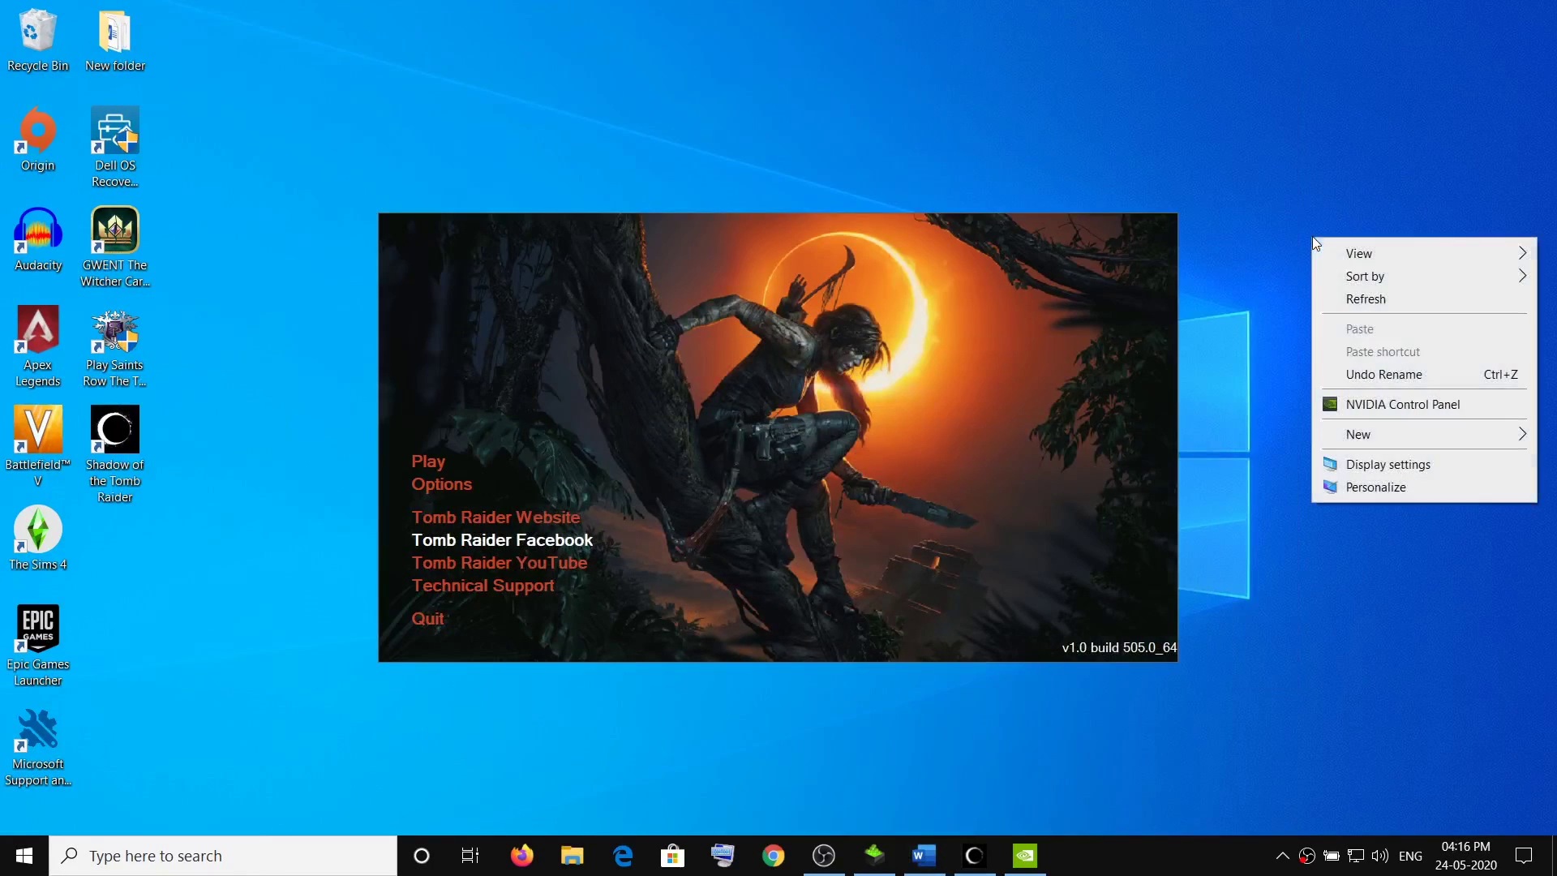
pyautogui.rightClick(1226, 198)
pyautogui.rightClick(1229, 193)
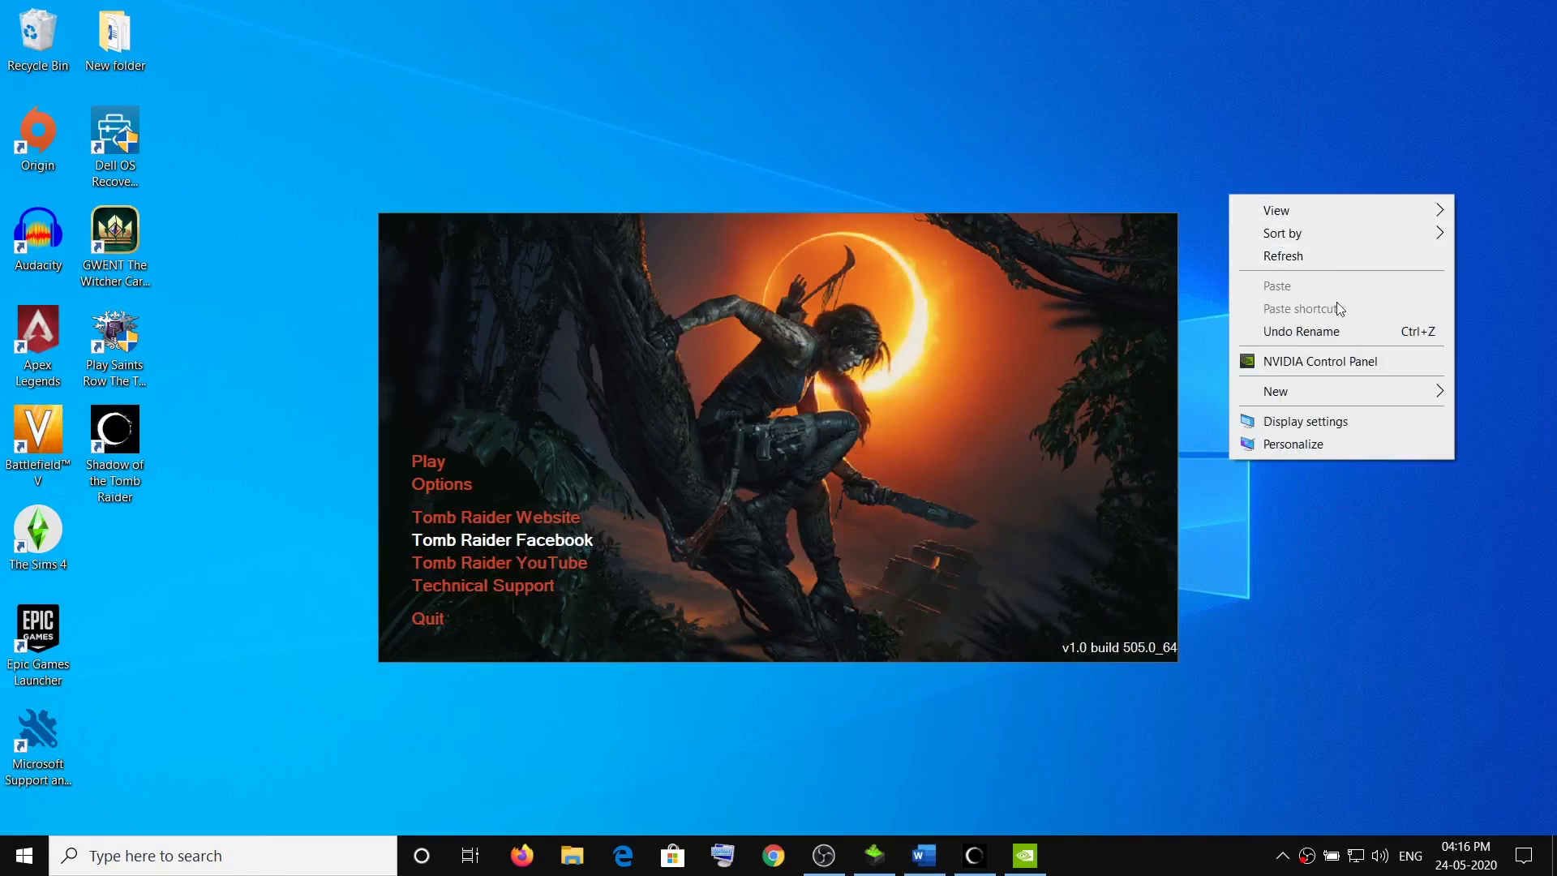
pyautogui.click(1309, 362)
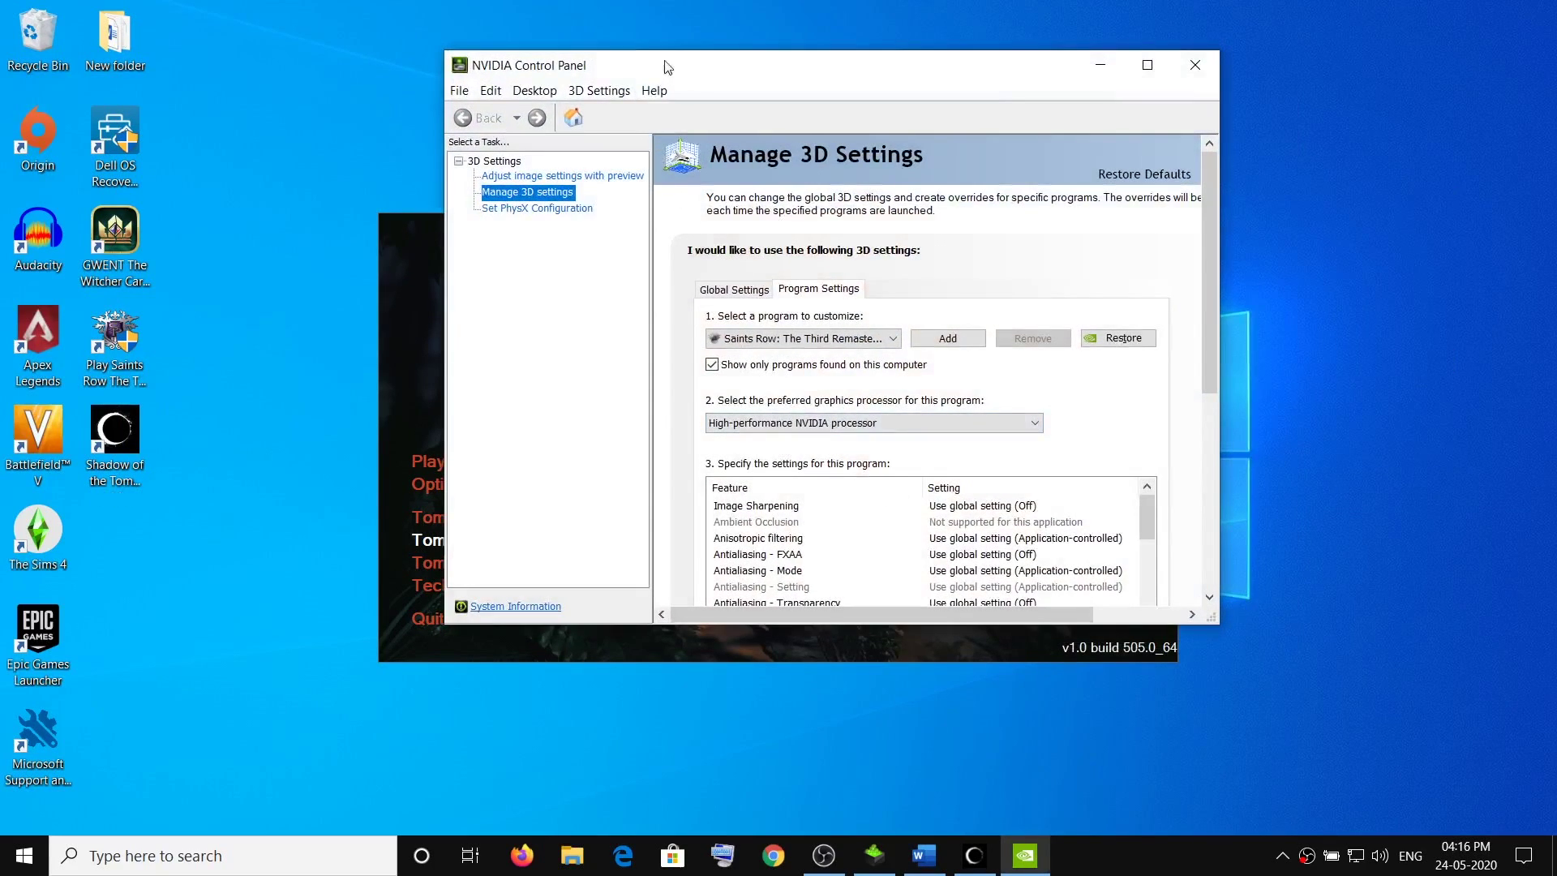
pyautogui.moveTo(653, 72); pyautogui.dragTo(625, 56)
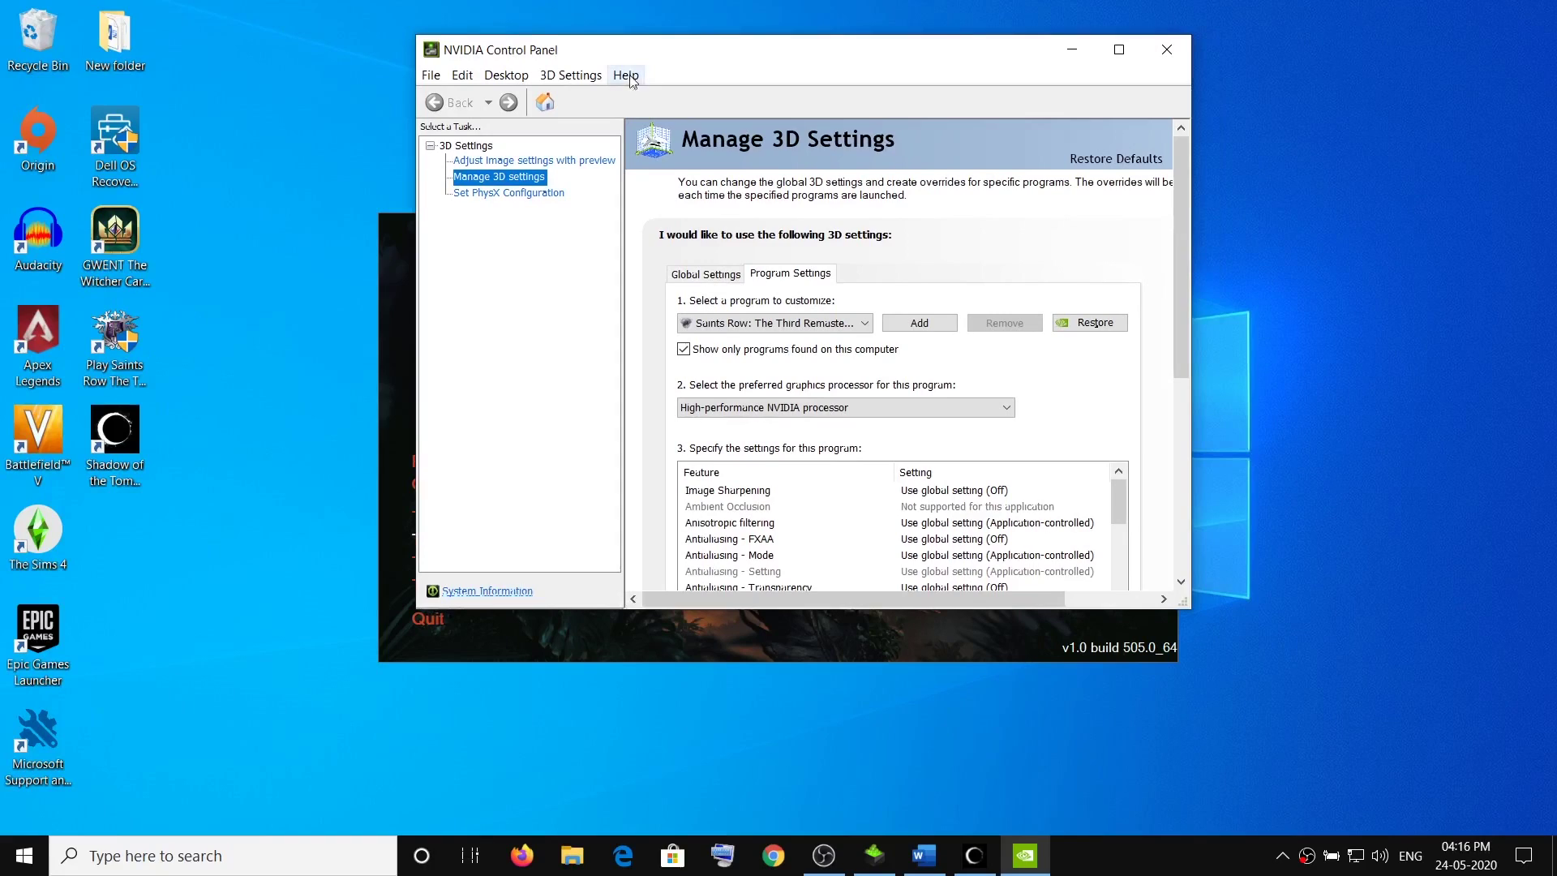
pyautogui.click(625, 77)
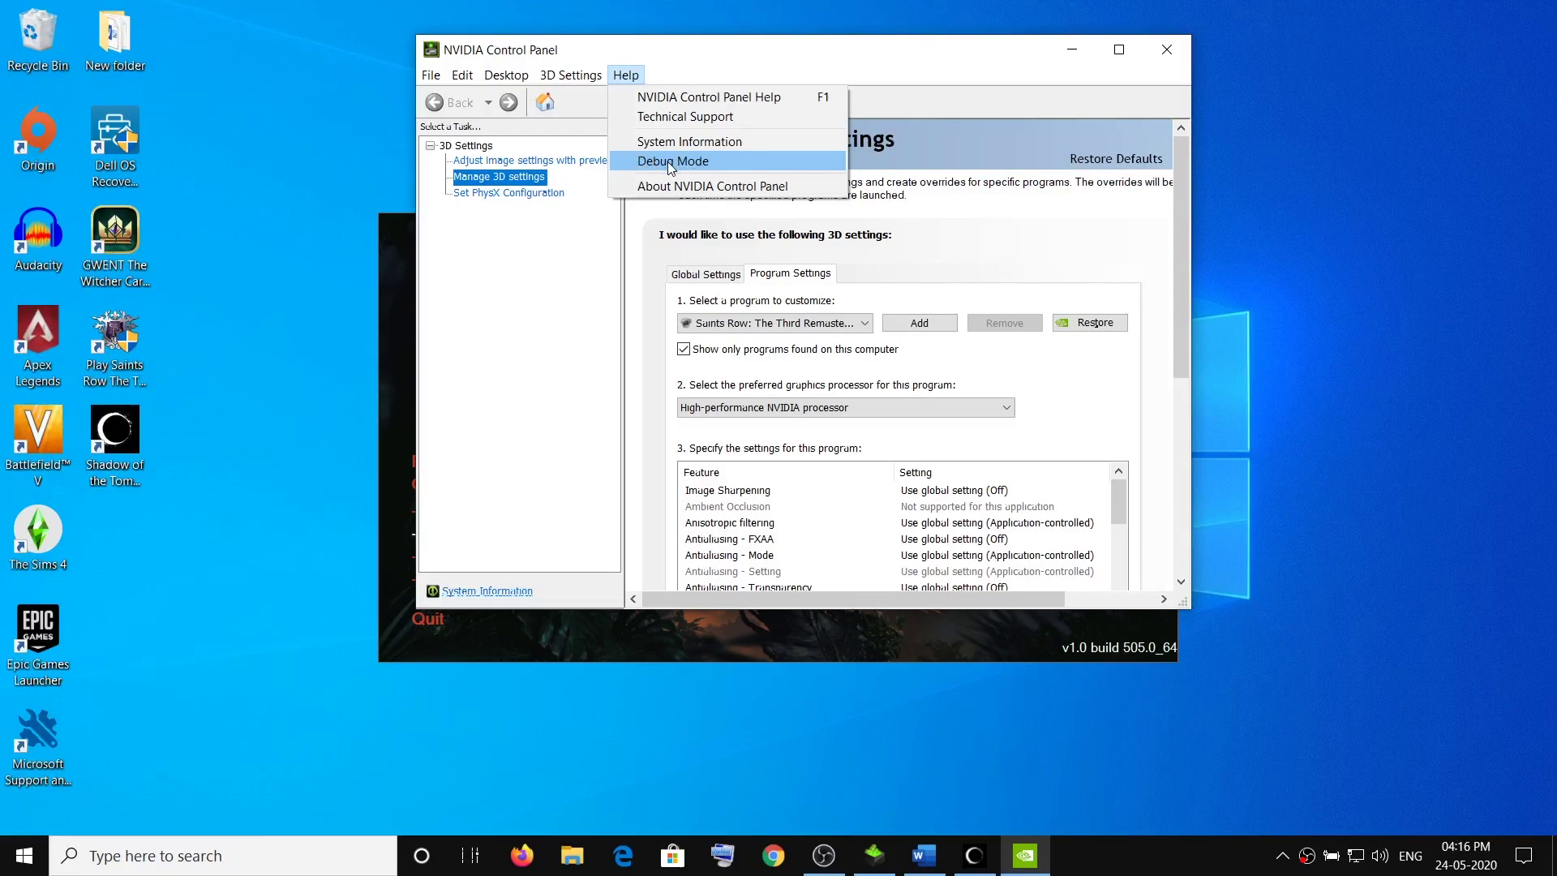
pyautogui.click(670, 164)
pyautogui.click(625, 74)
pyautogui.click(982, 69)
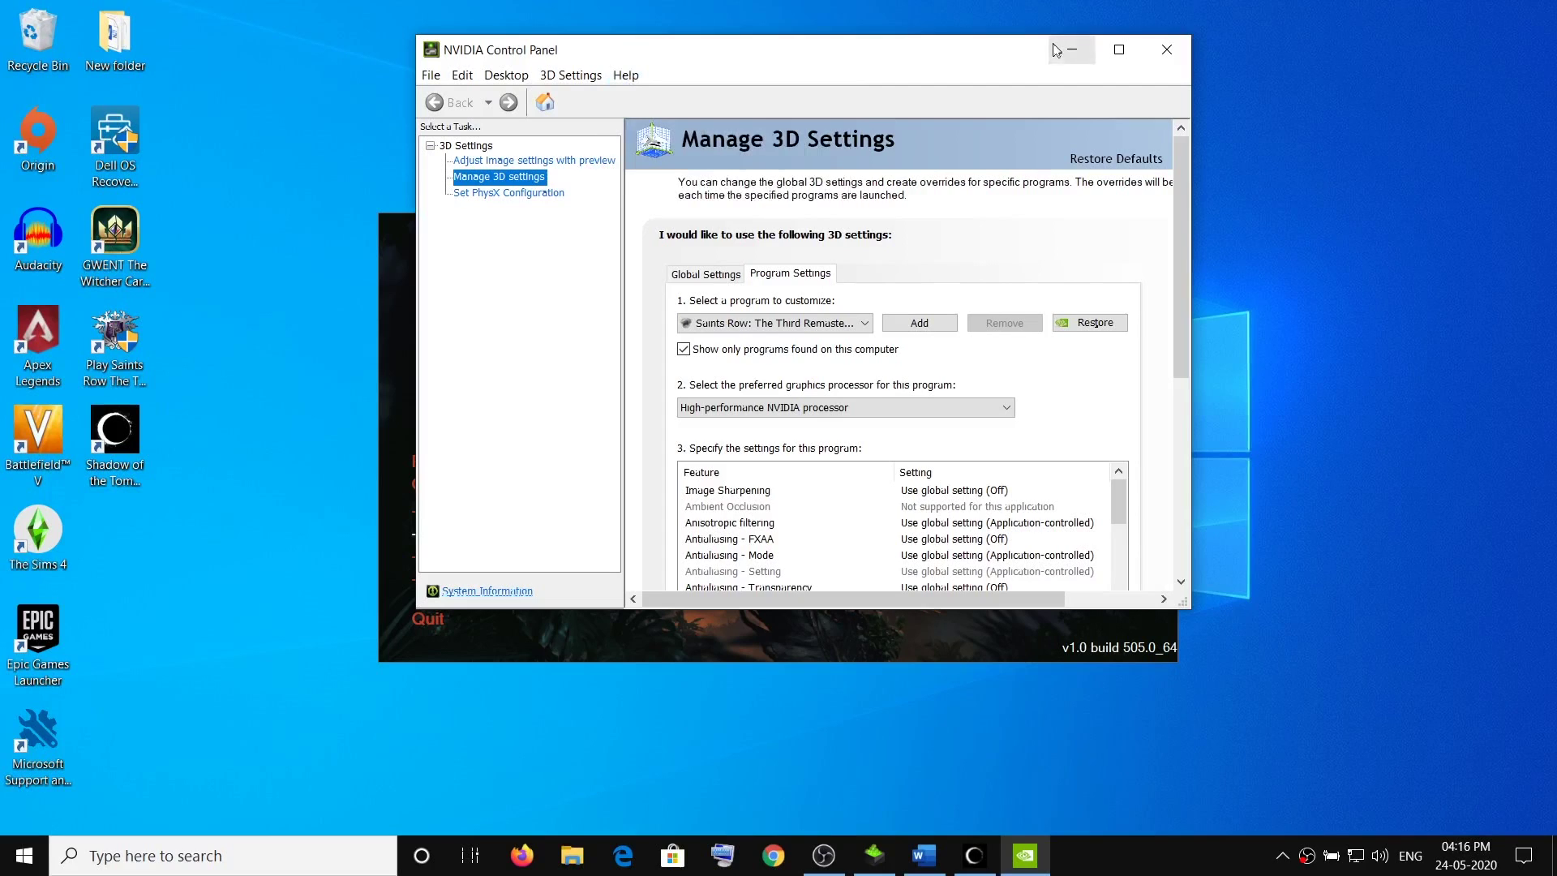
pyautogui.click(1059, 46)
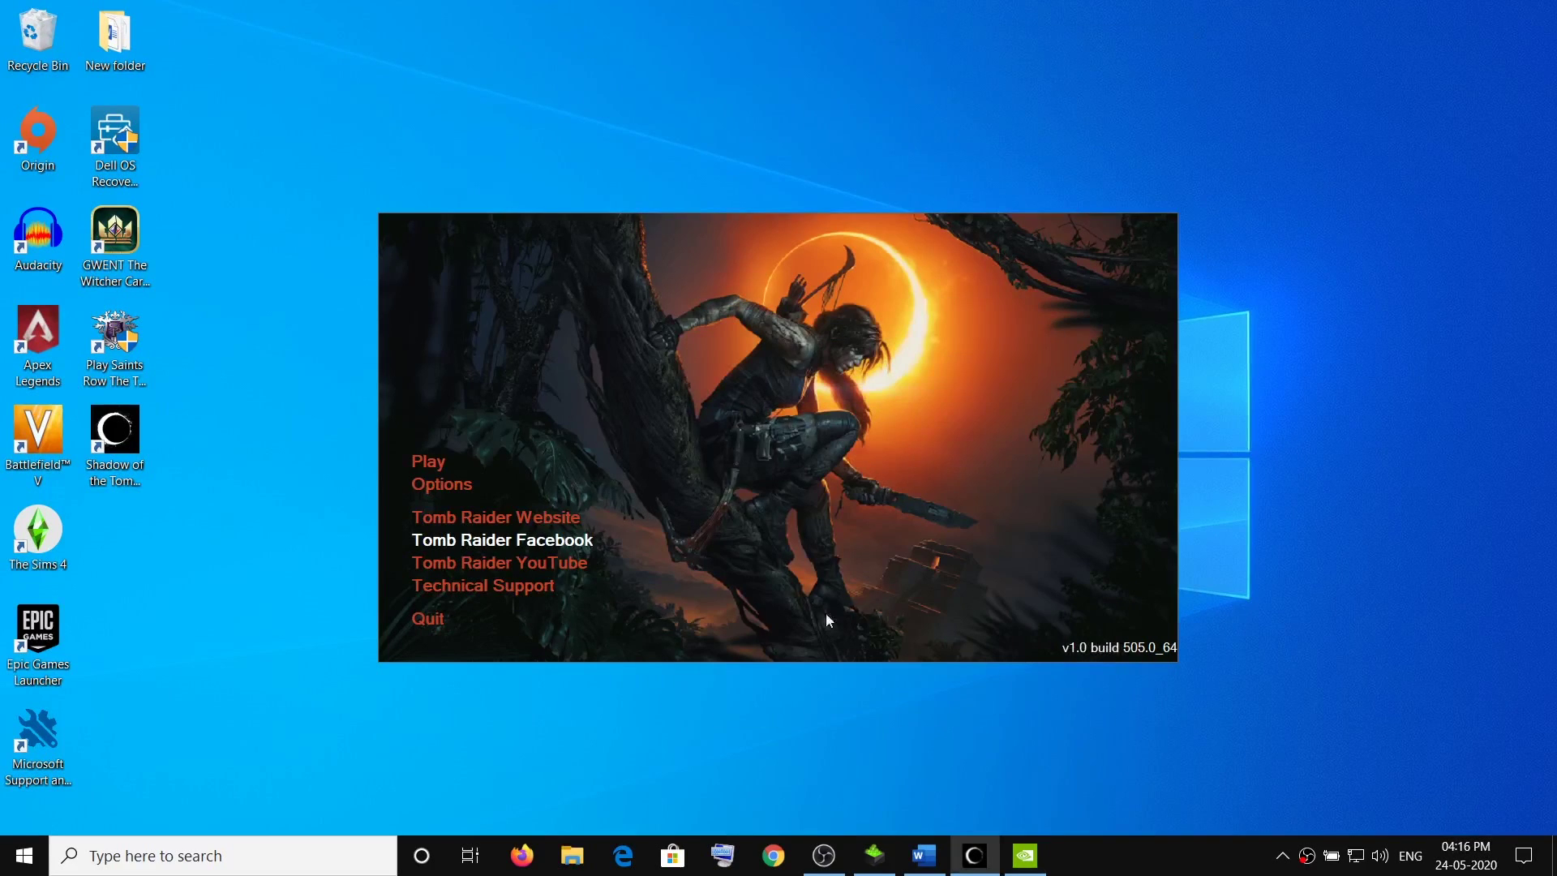
# - Highlight the clean graphics driver installation fix in the Word checklist
pyautogui.click(920, 868)
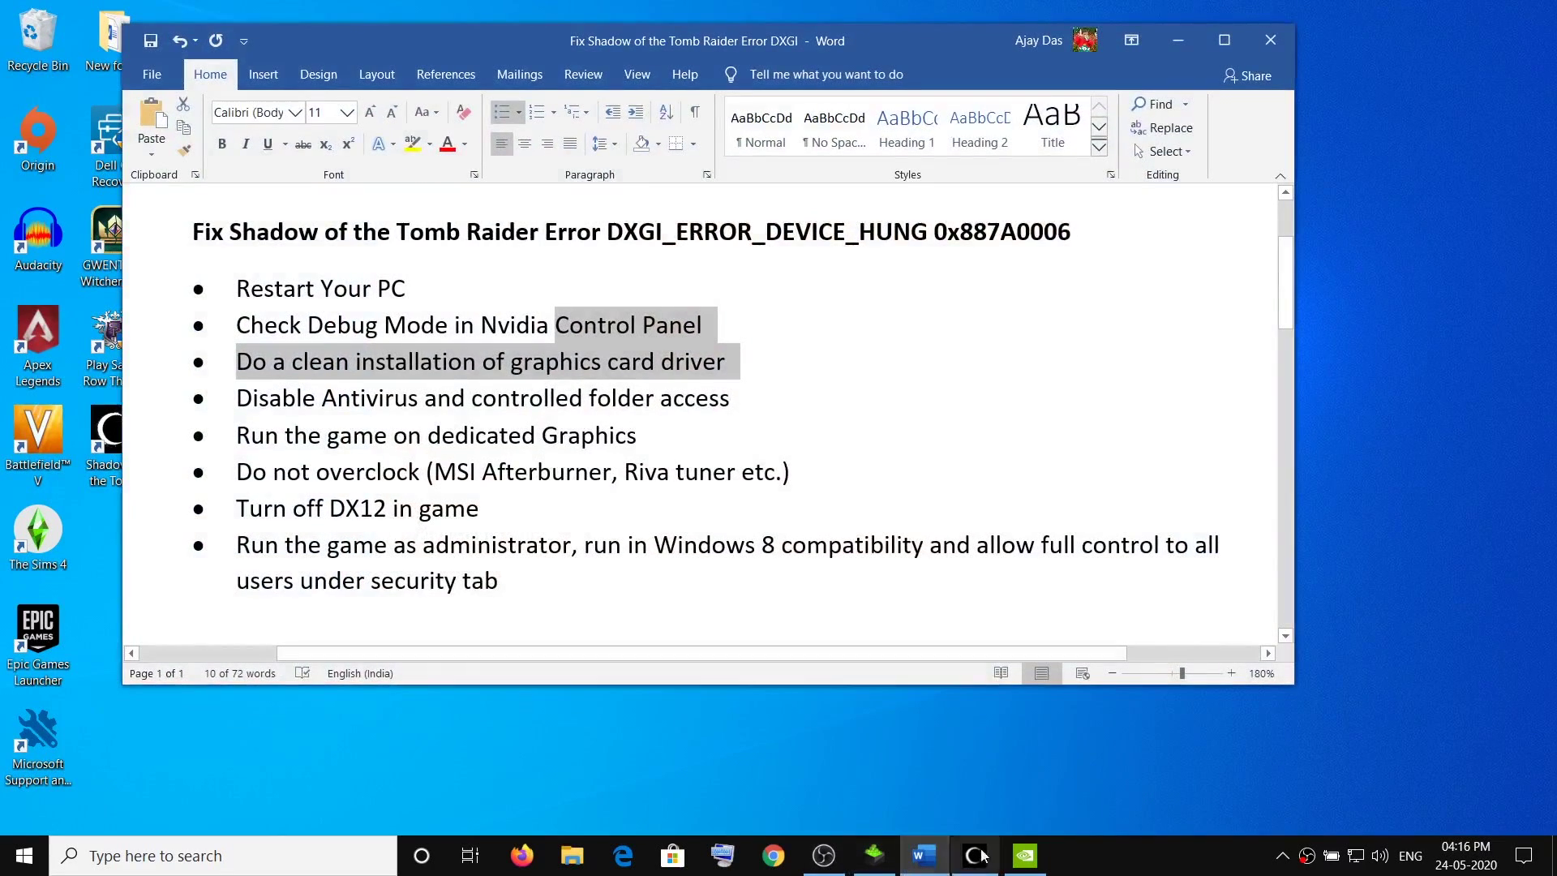
pyautogui.click(304, 383)
pyautogui.moveTo(354, 369); pyautogui.dragTo(739, 365)
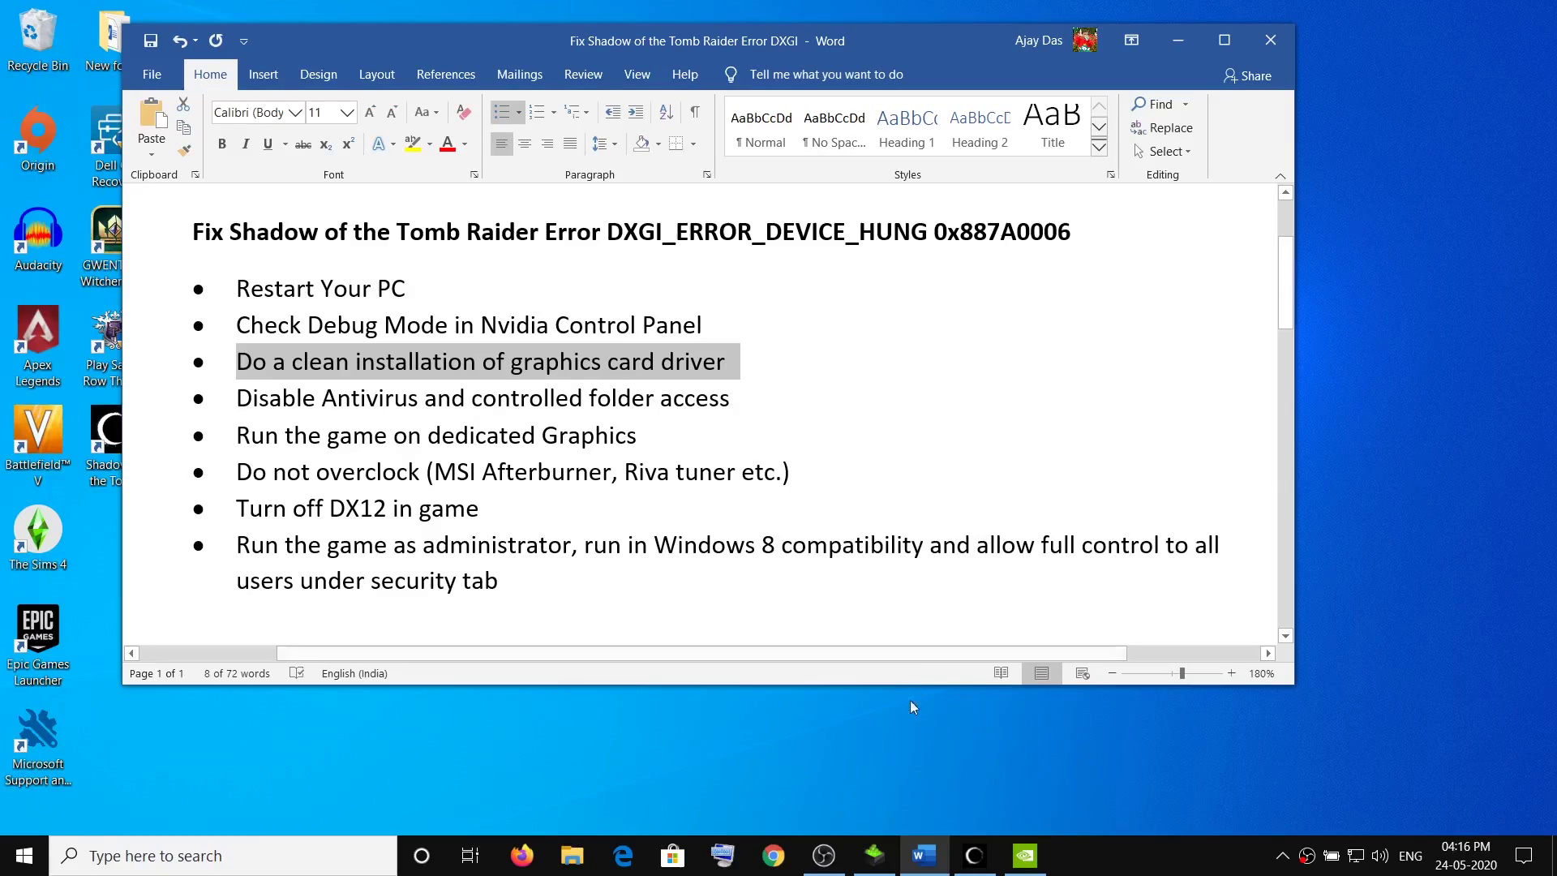
# - Google 'nvidia drivers' in Chrome and open the Download Drivers | NVIDIA result
pyautogui.click(774, 855)
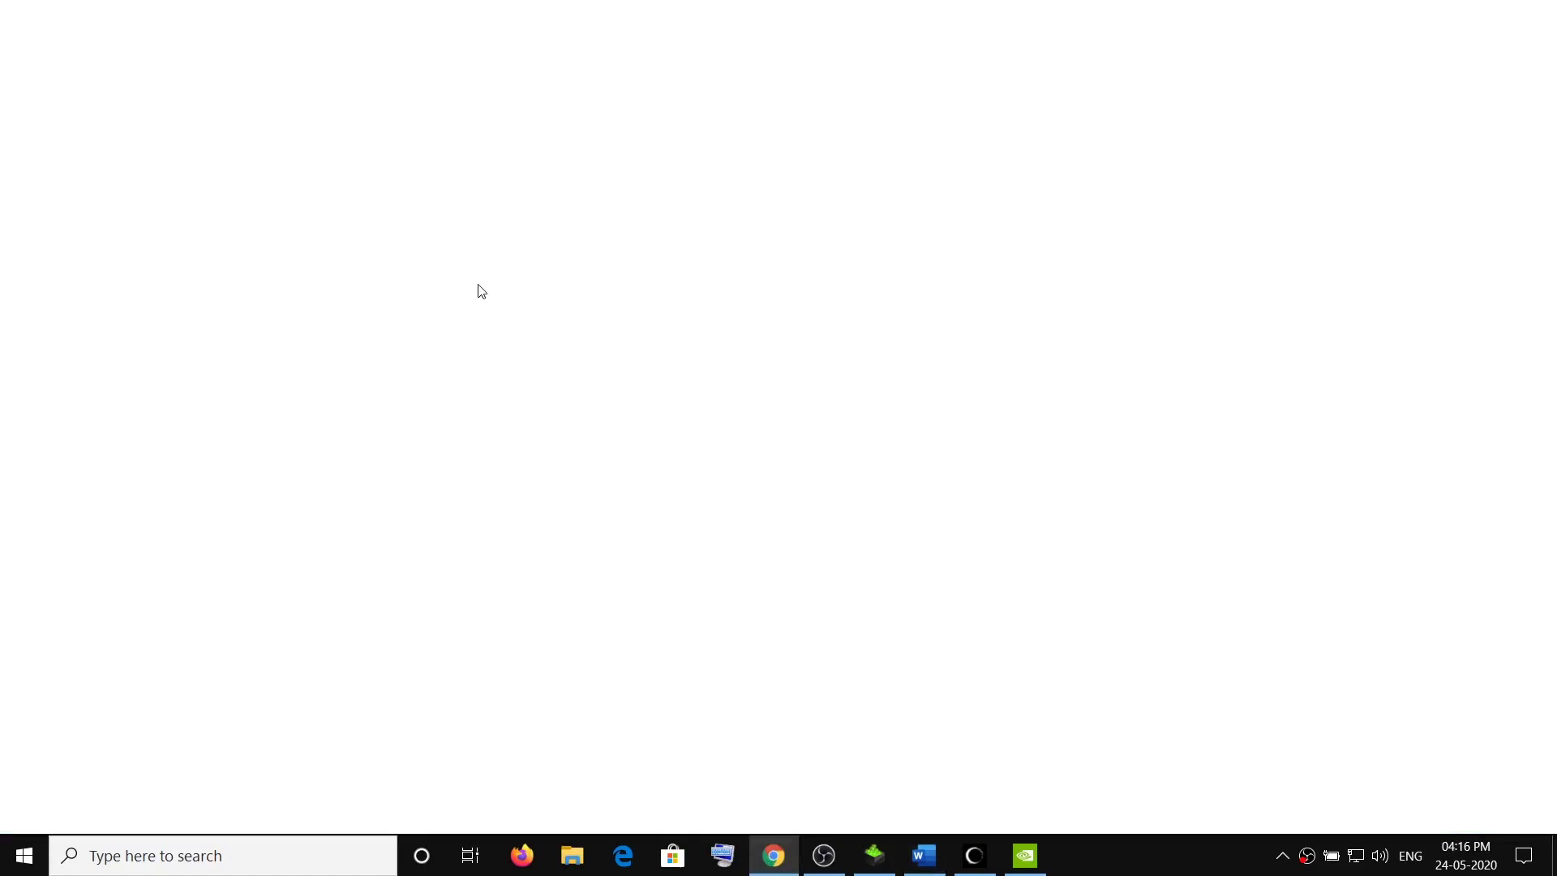
pyautogui.click(268, 53)
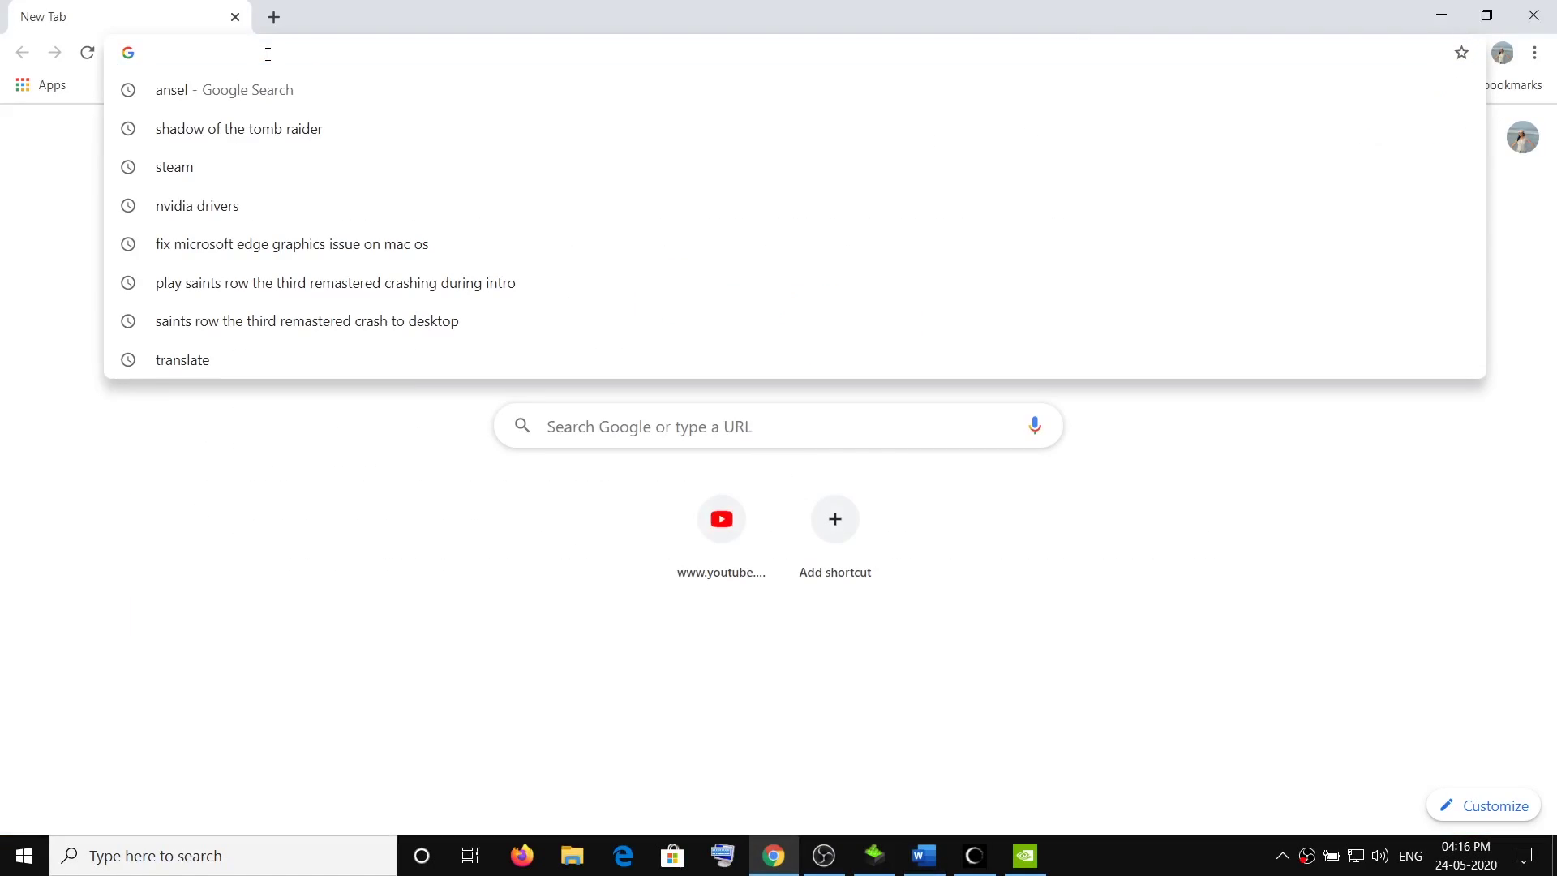
pyautogui.click(65, 225)
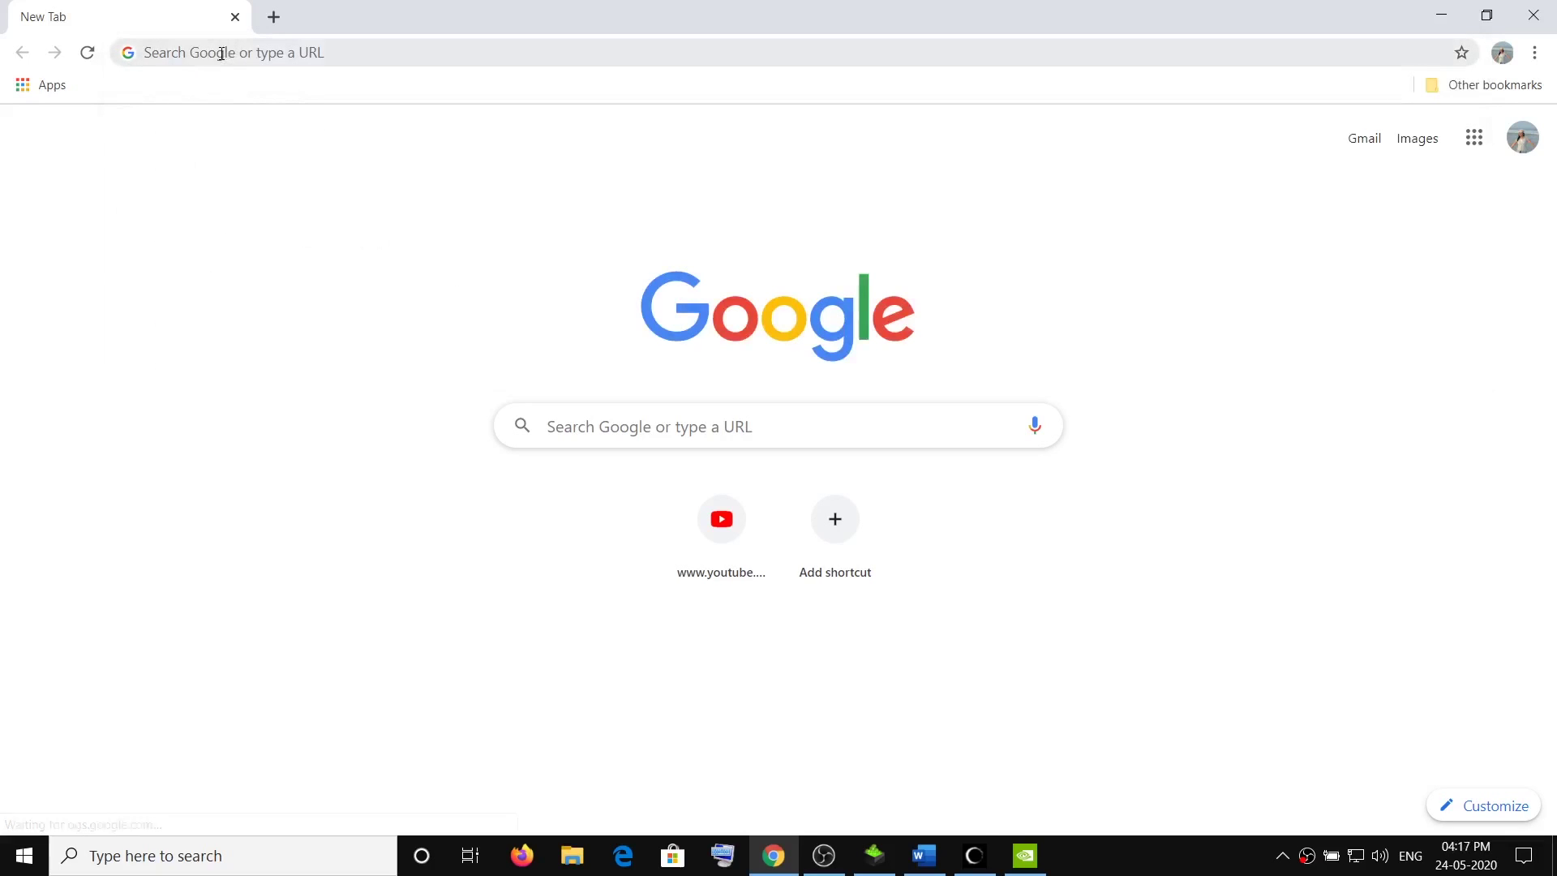
pyautogui.click(221, 54)
pyautogui.write('nvi')
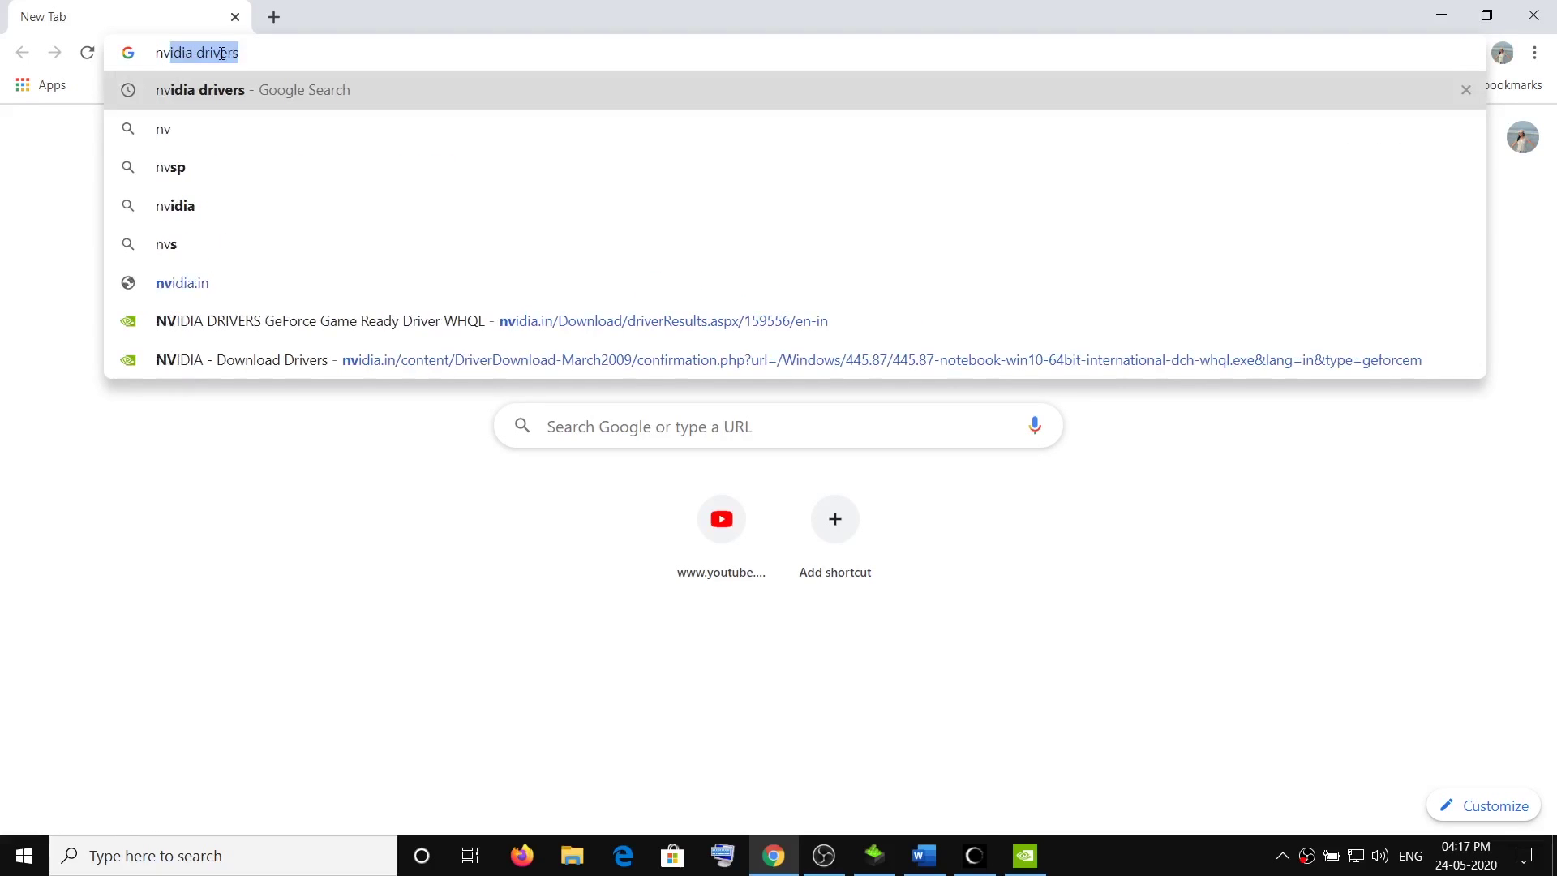
pyautogui.click(234, 93)
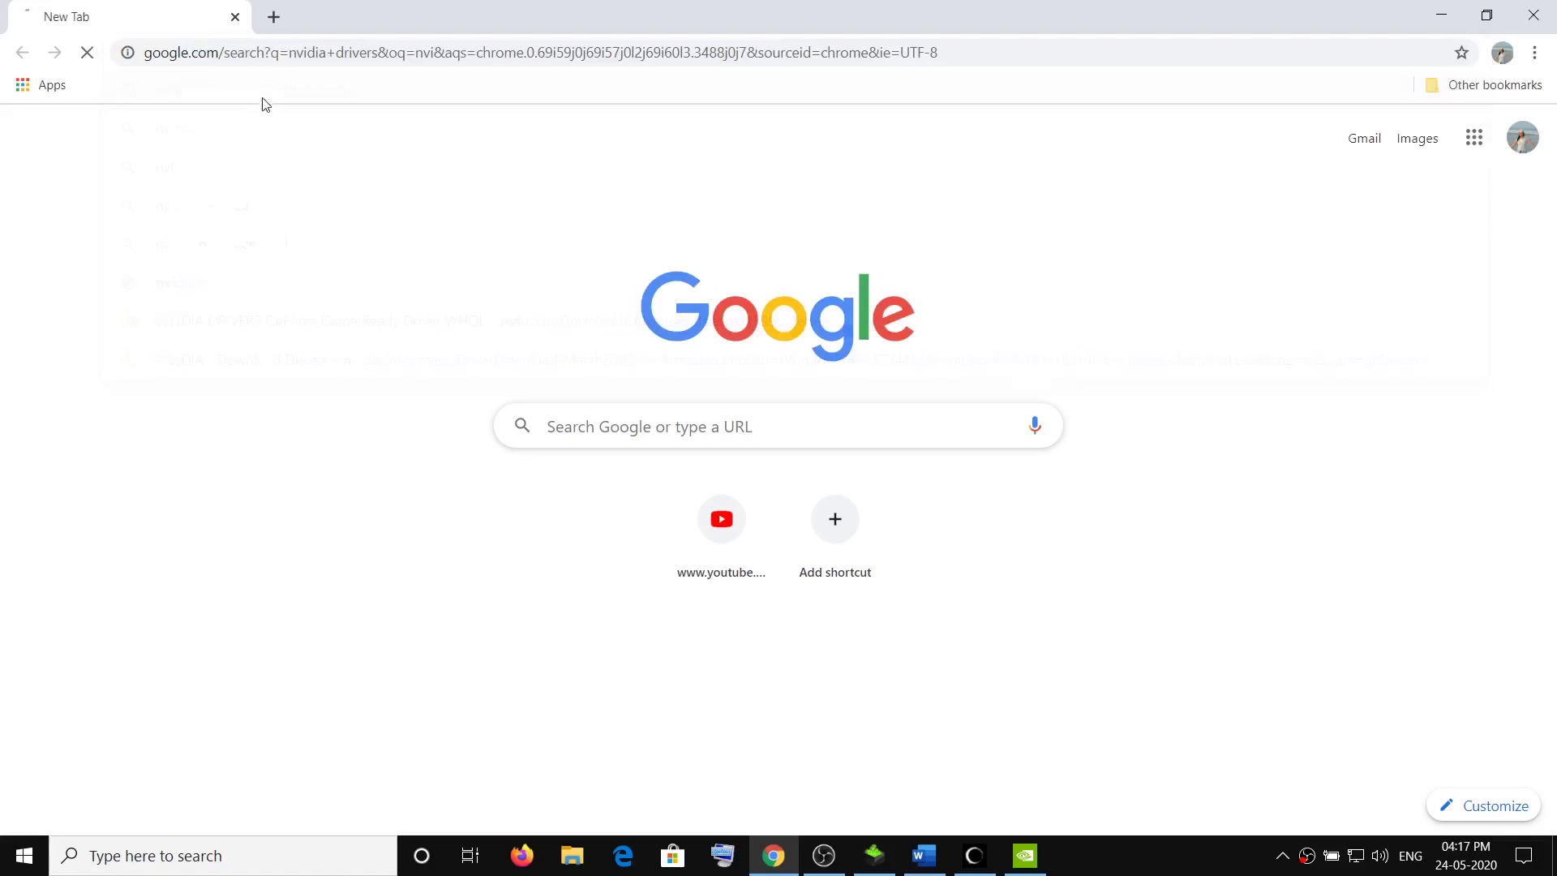
pyautogui.click(340, 312)
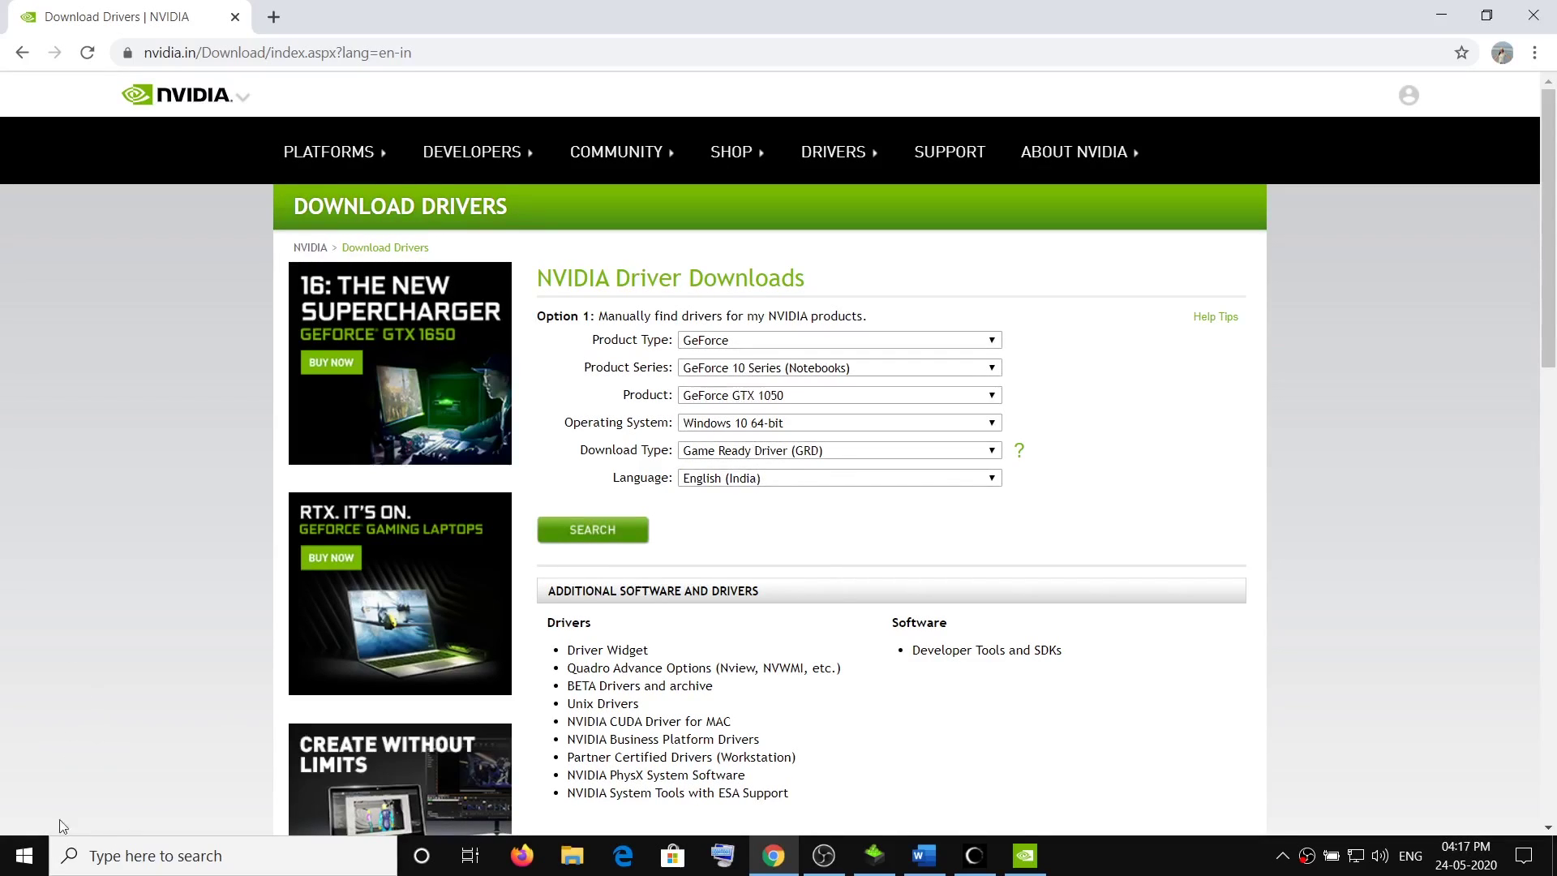
# - Confirm the NVIDIA GeForce GTX 1050 adapter in Device Manager, then search NVIDIA for its driver
pyautogui.rightClick(26, 863)
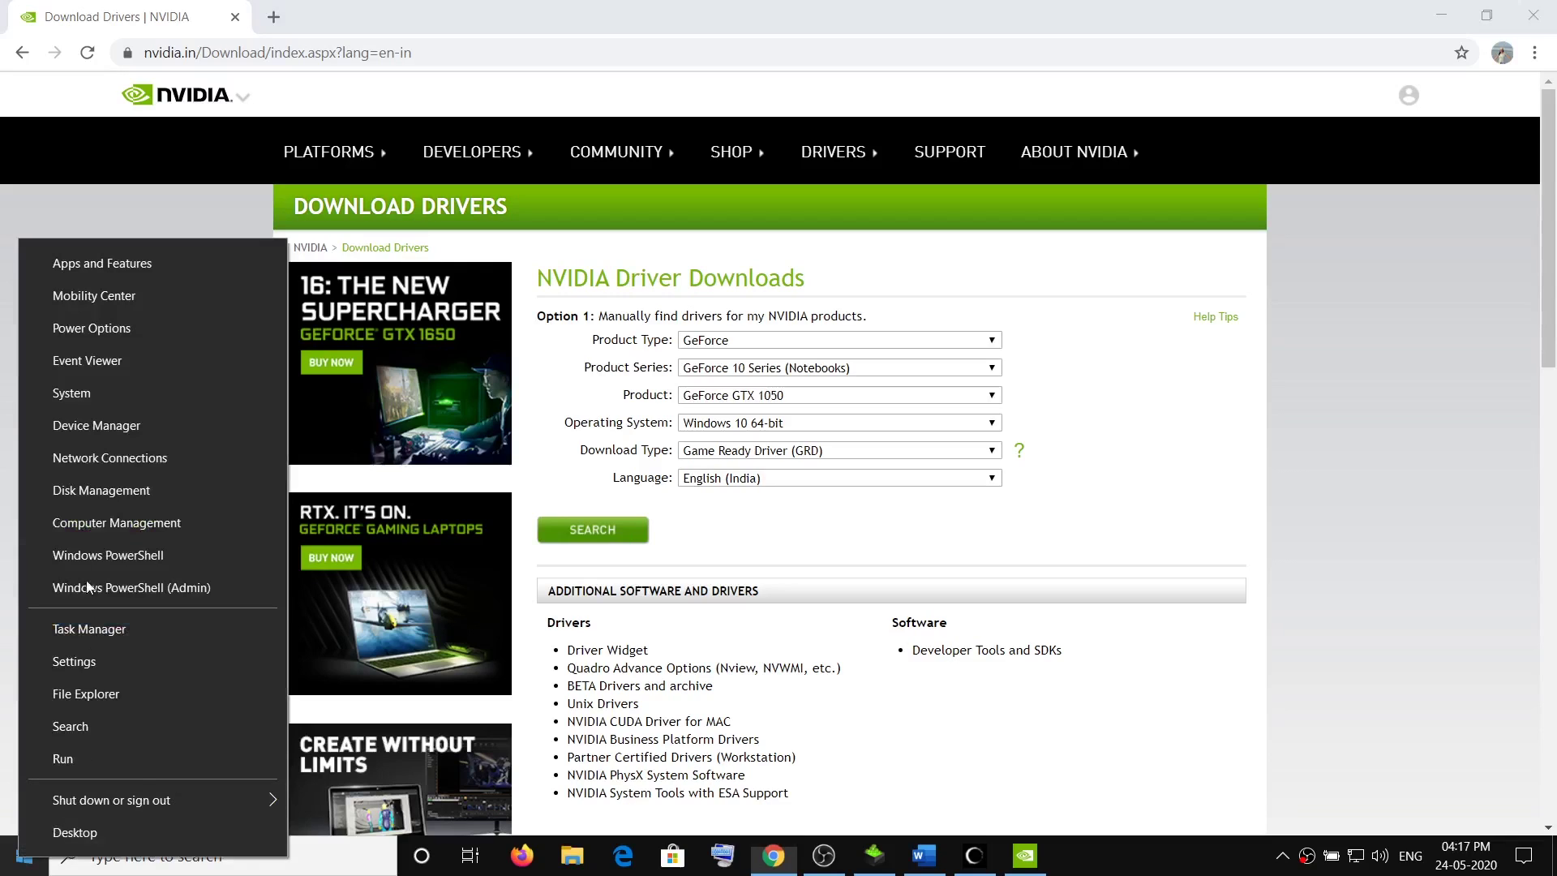
pyautogui.click(86, 427)
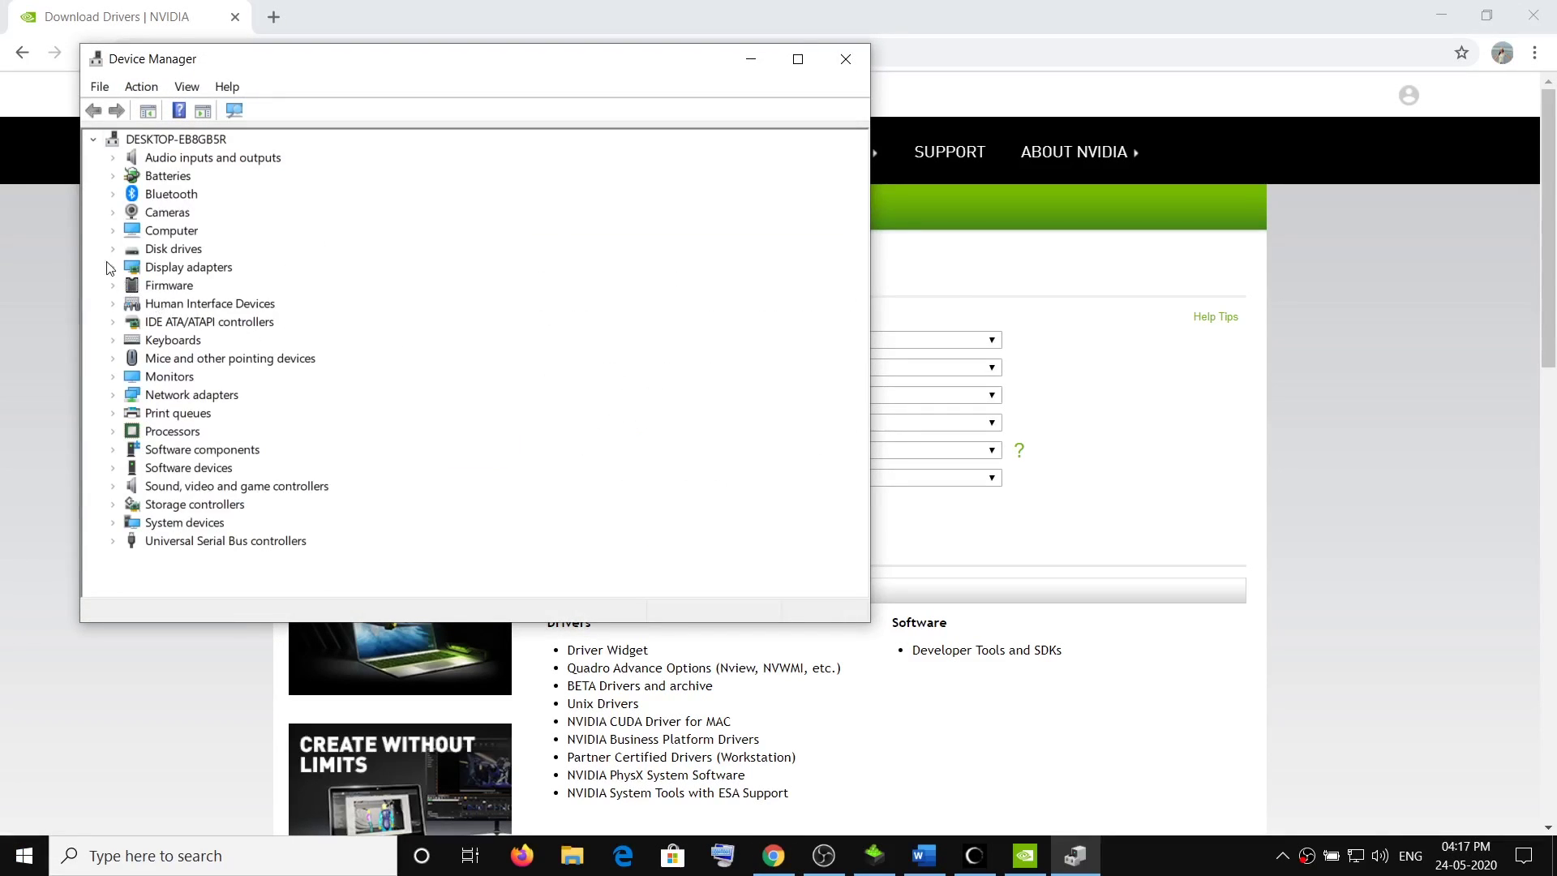
pyautogui.click(113, 267)
pyautogui.click(231, 304)
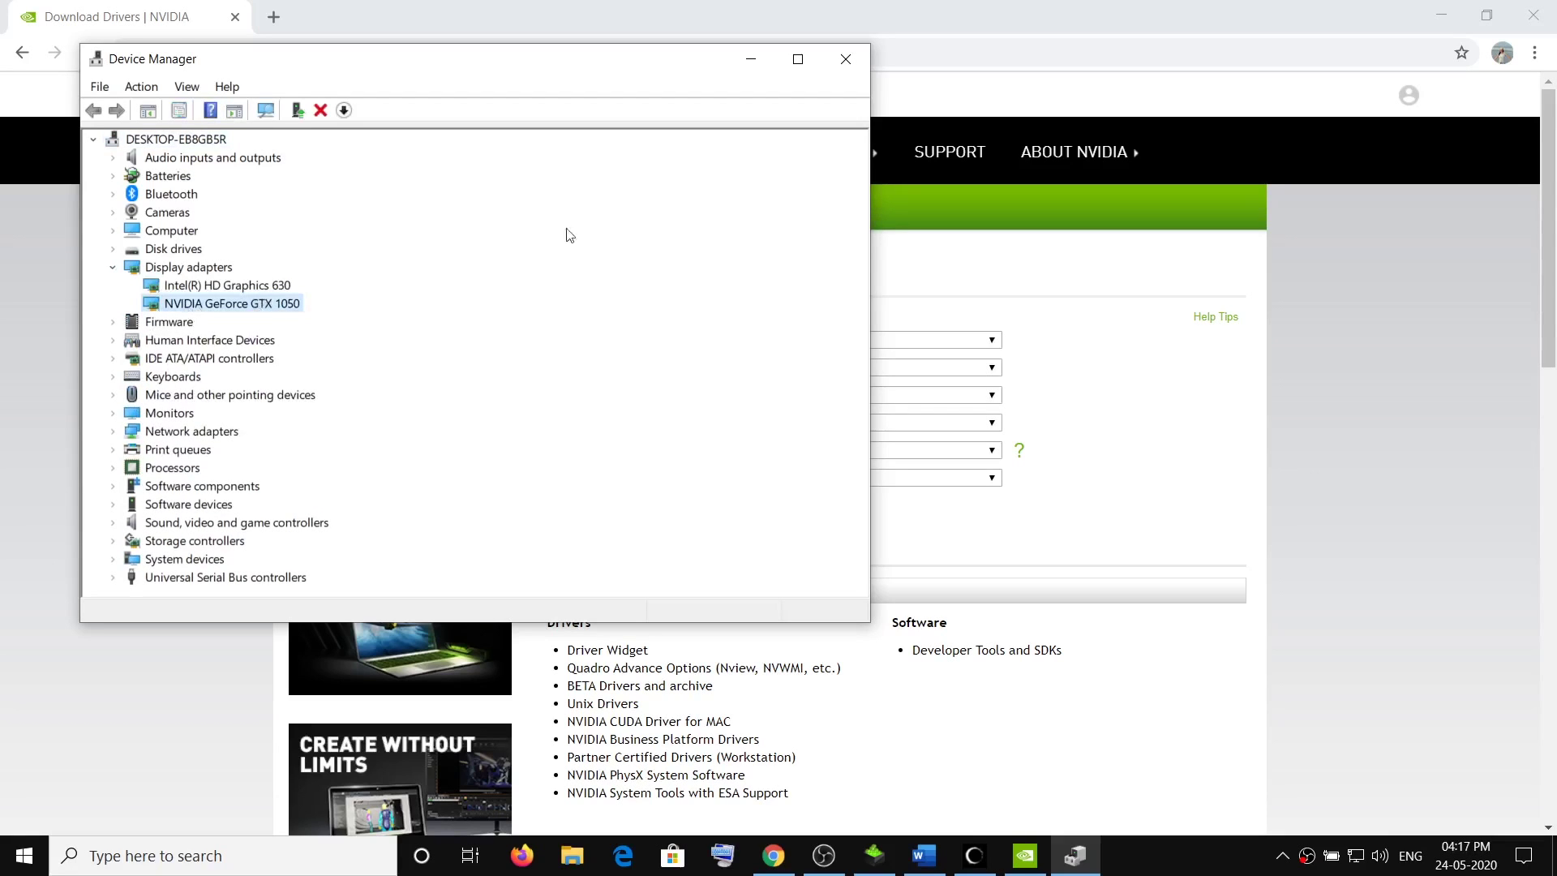
pyautogui.click(846, 58)
pyautogui.click(603, 537)
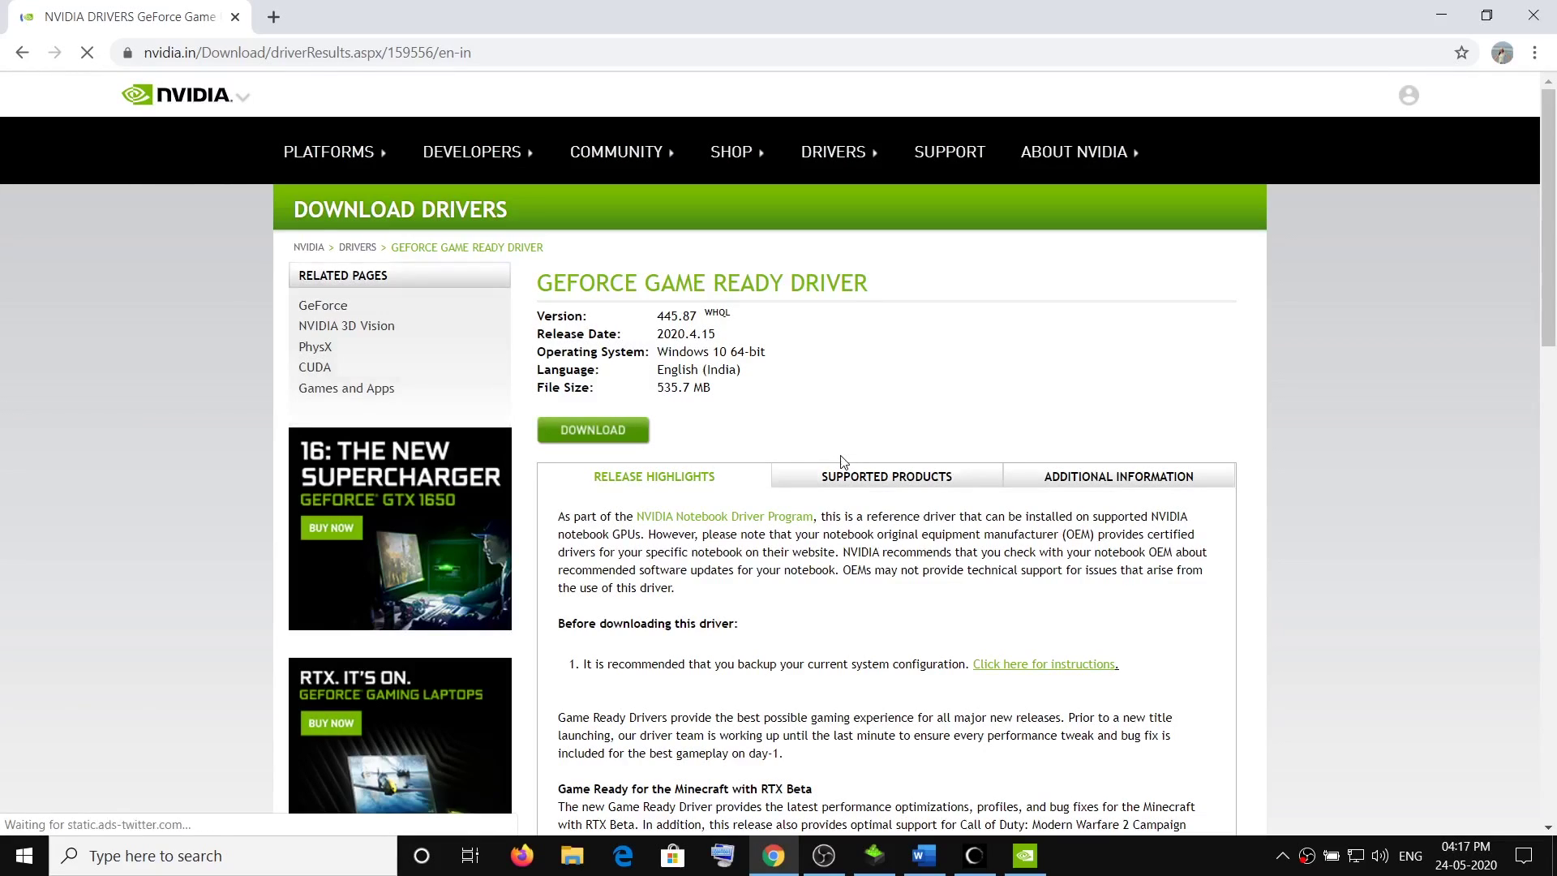
# - Download and run the Game Ready Driver 445.87 installer as a custom clean installation
pyautogui.click(588, 436)
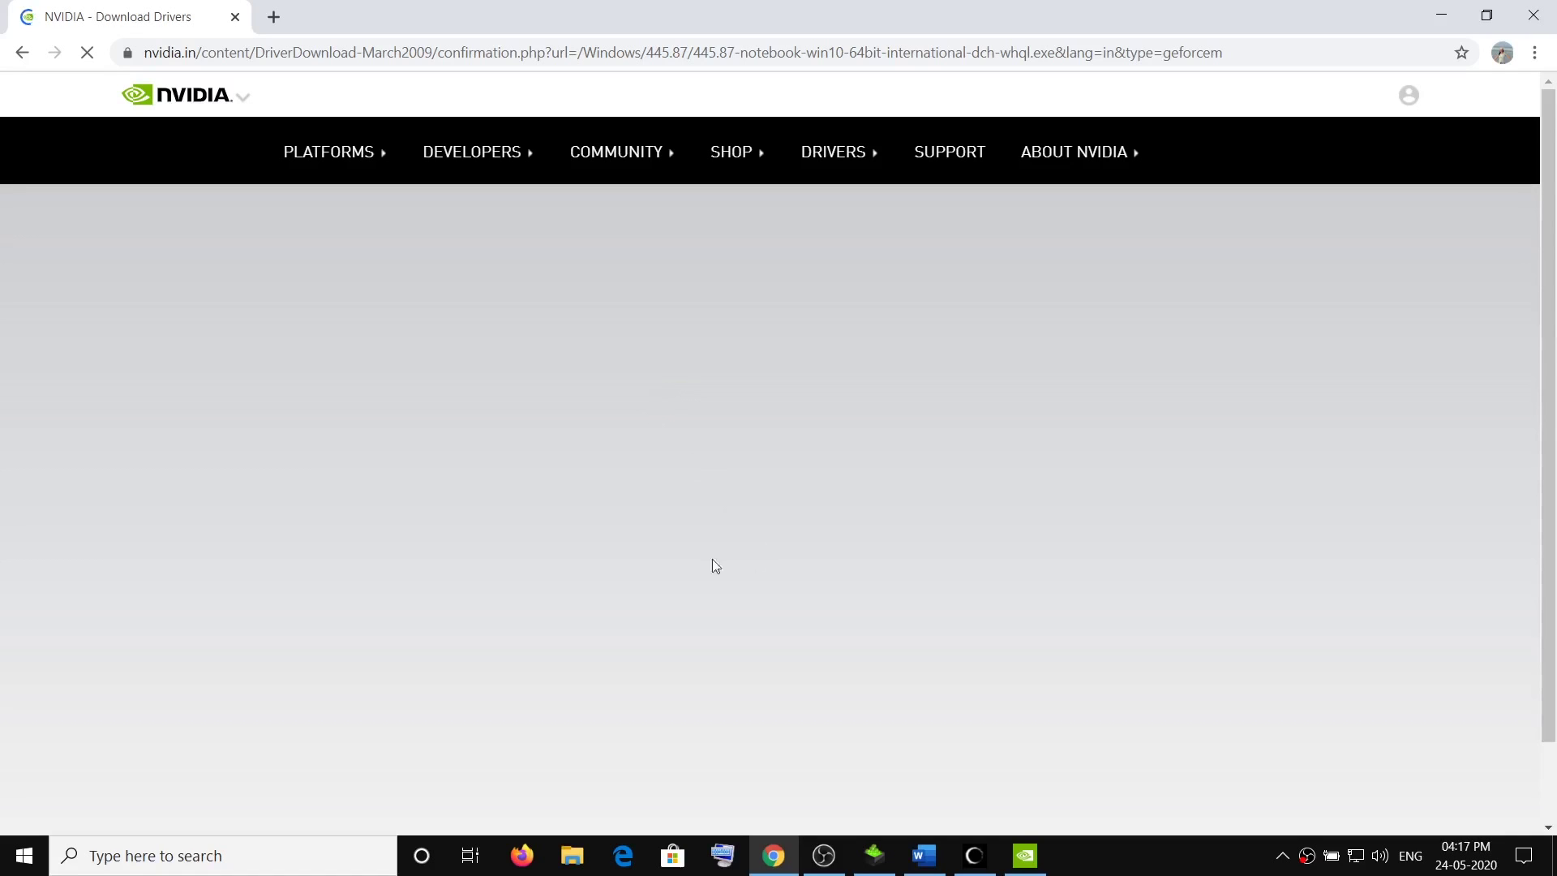
pyautogui.click(874, 856)
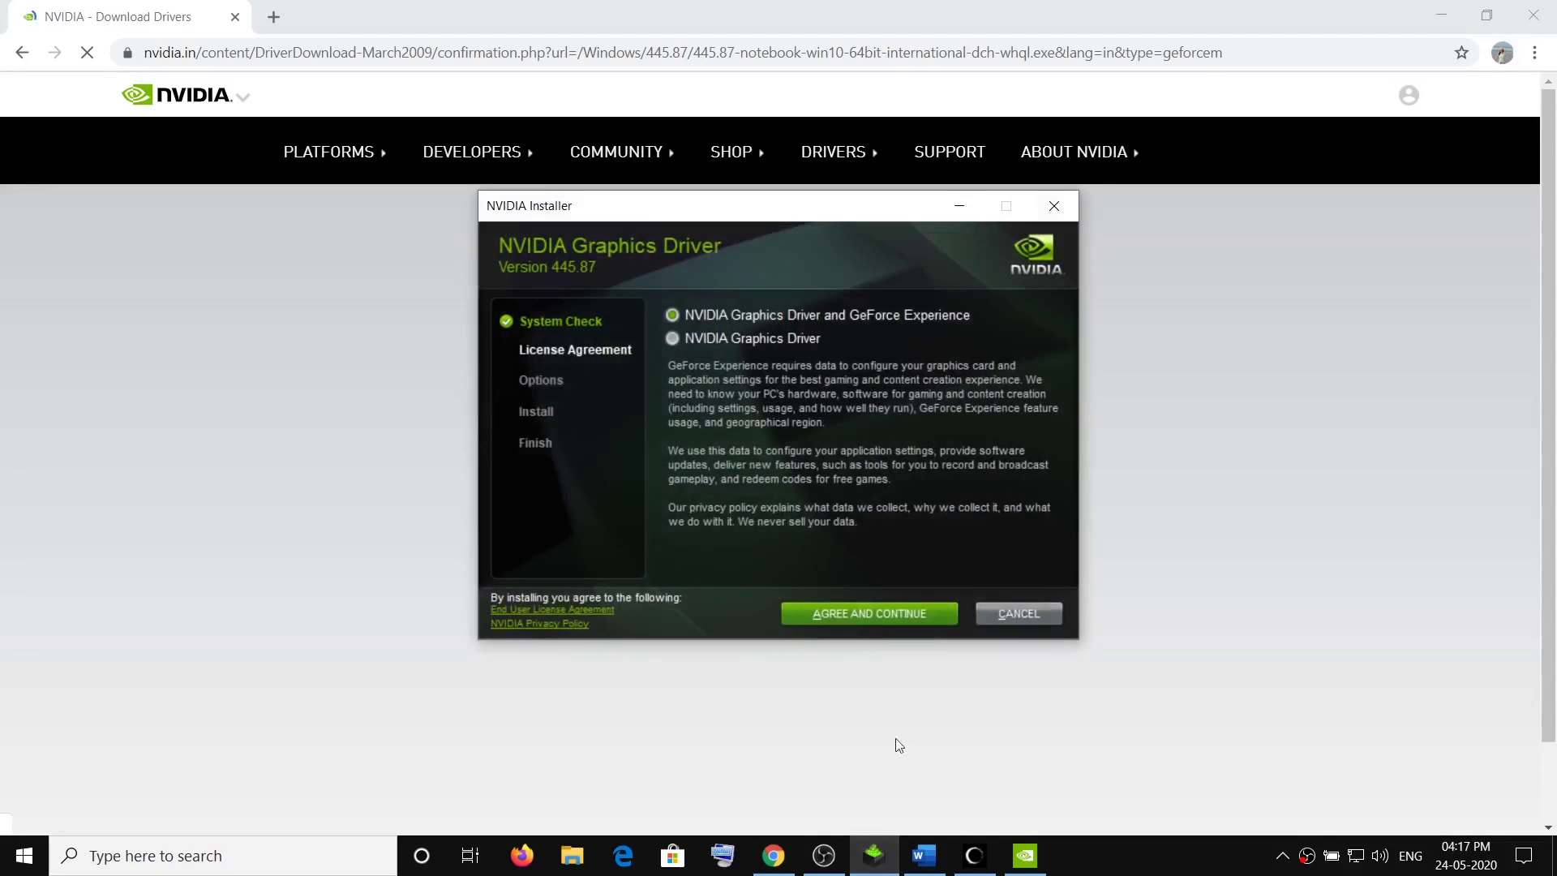
pyautogui.moveTo(778, 217); pyautogui.dragTo(708, 231)
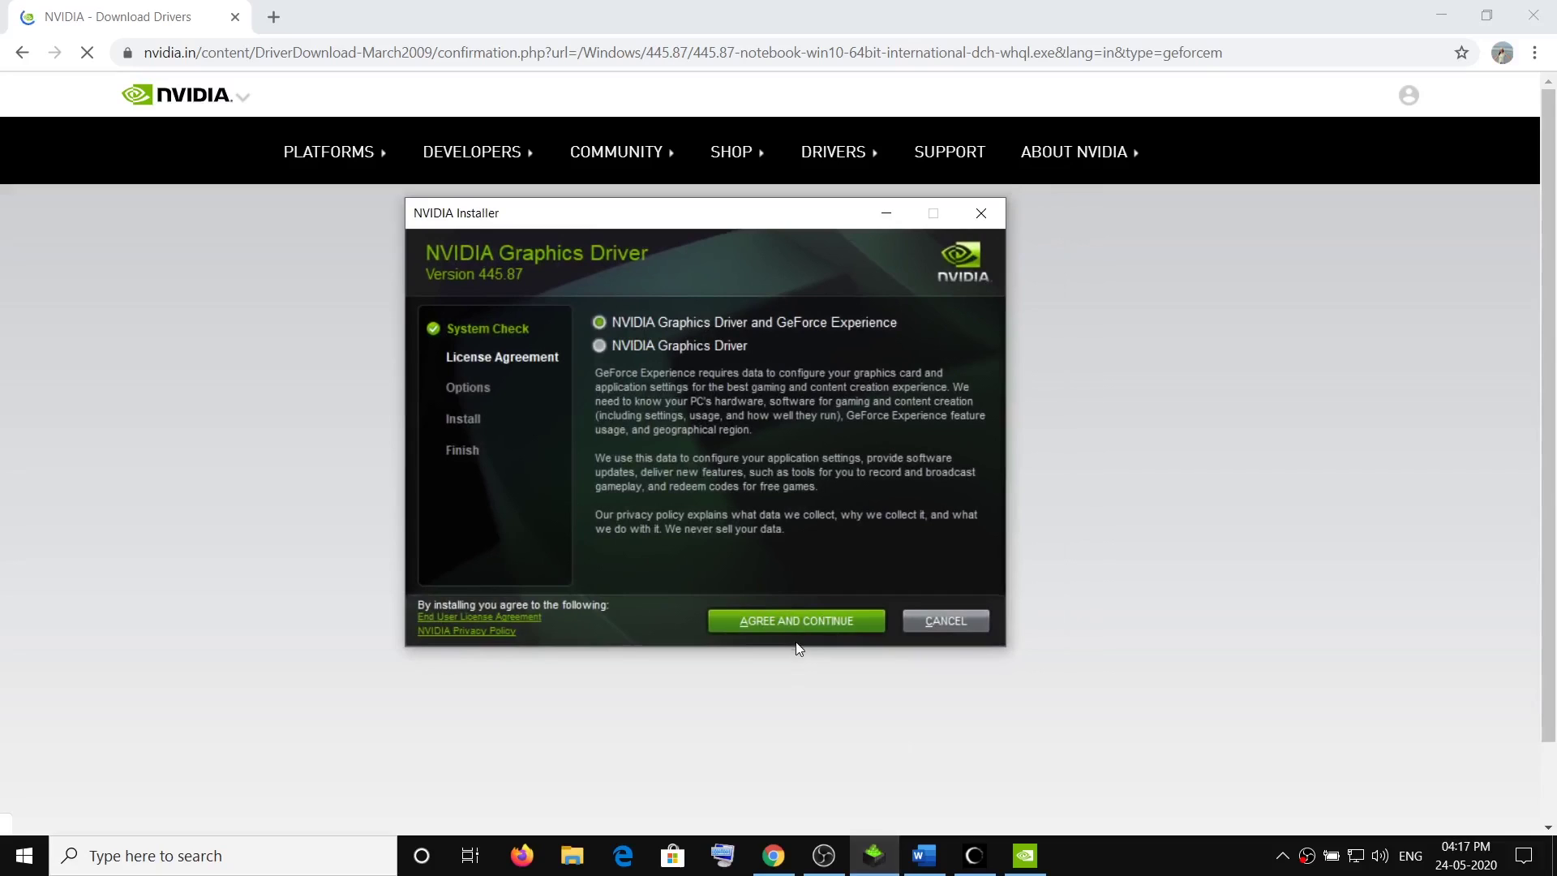
pyautogui.click(788, 622)
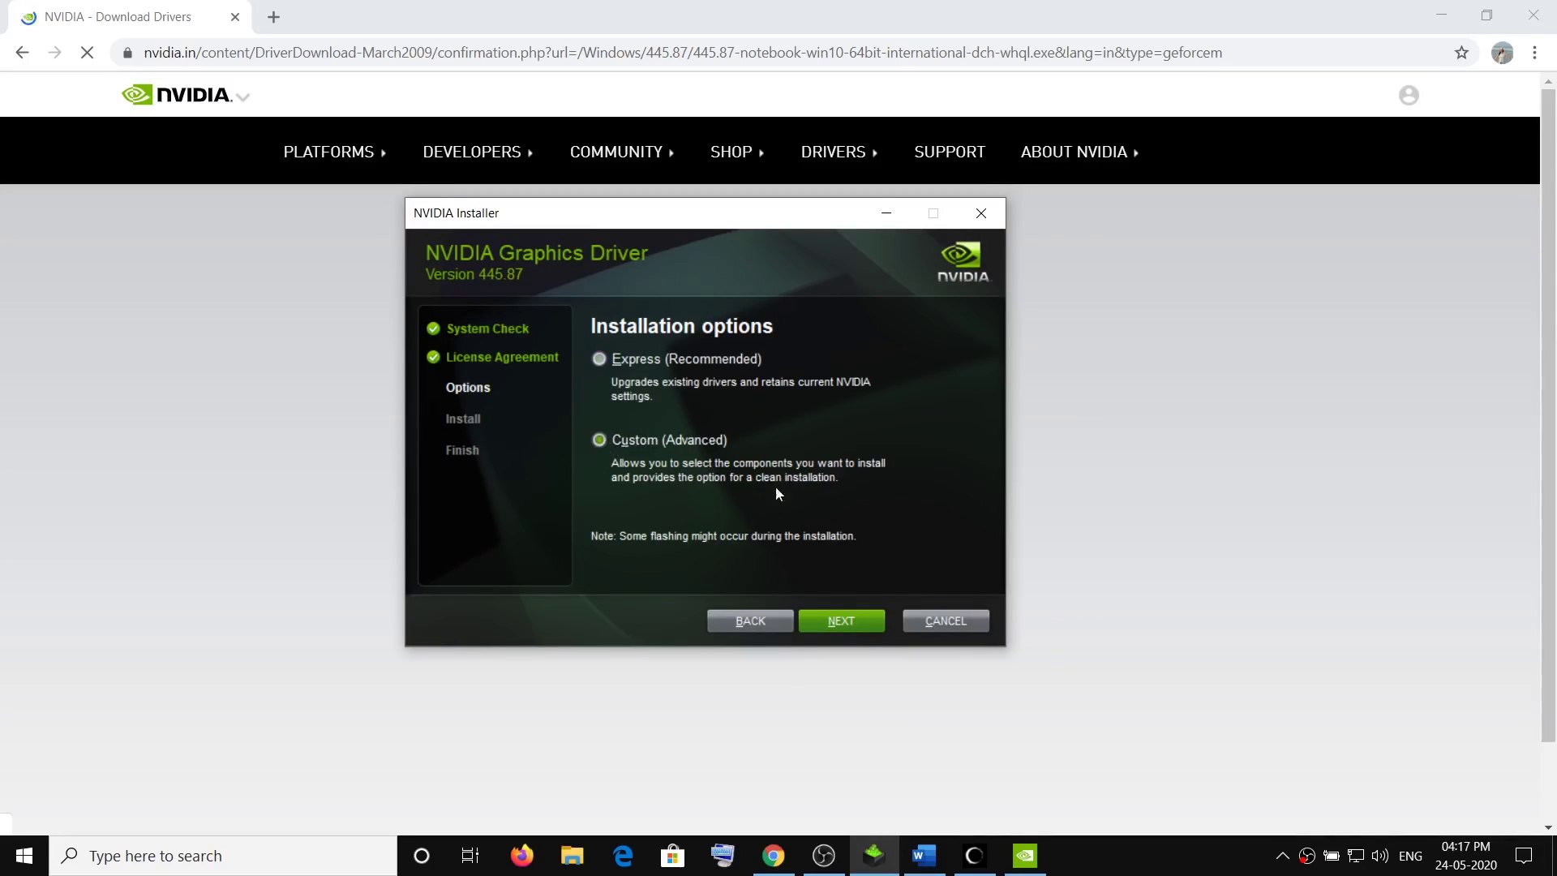
pyautogui.click(859, 618)
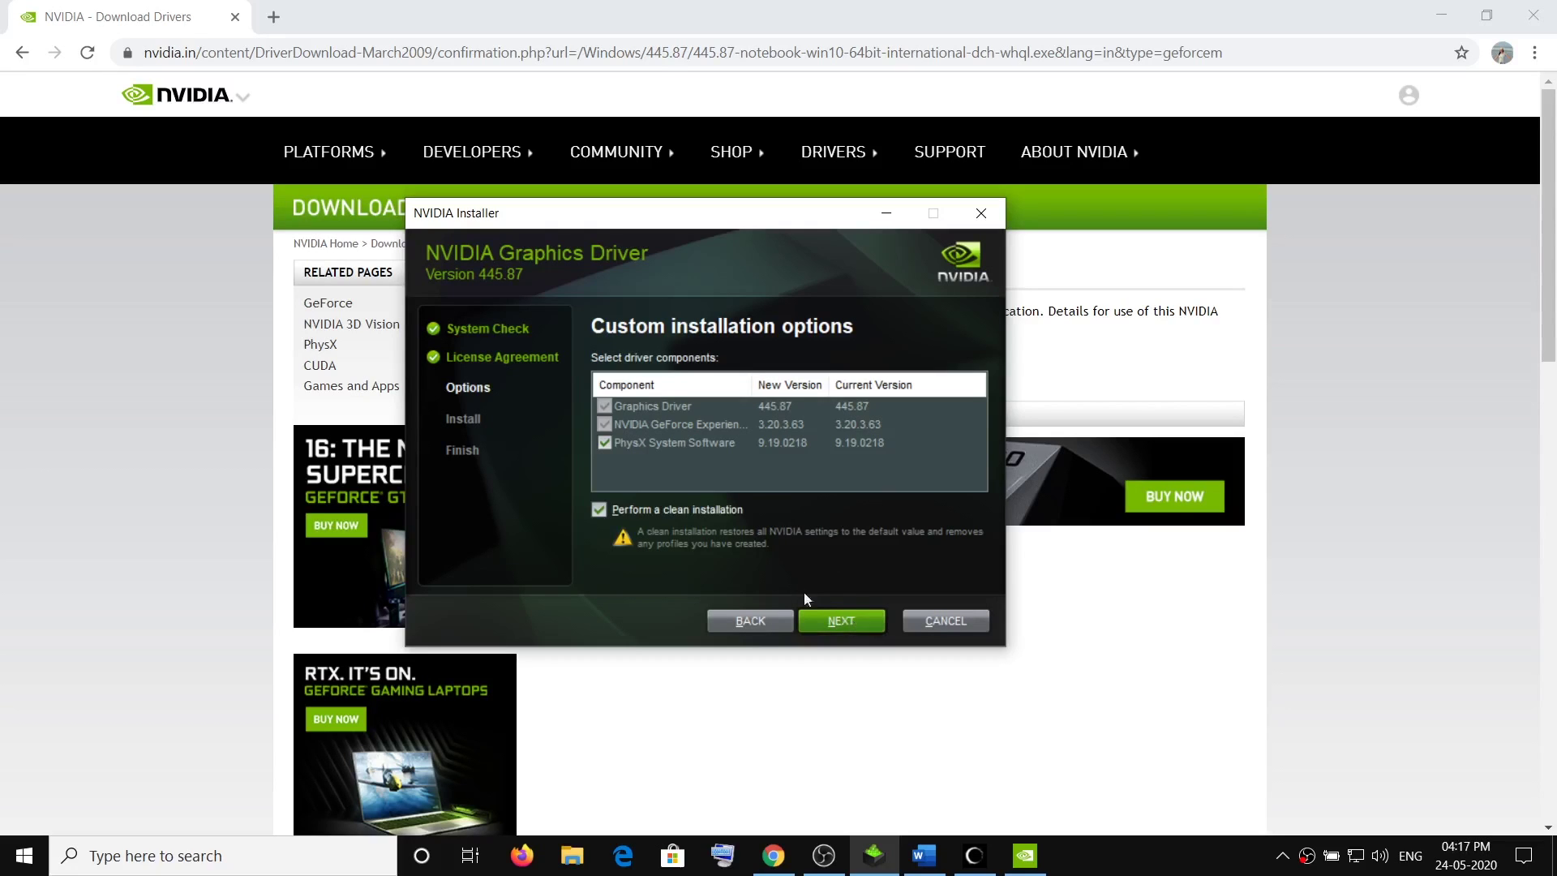
pyautogui.click(925, 855)
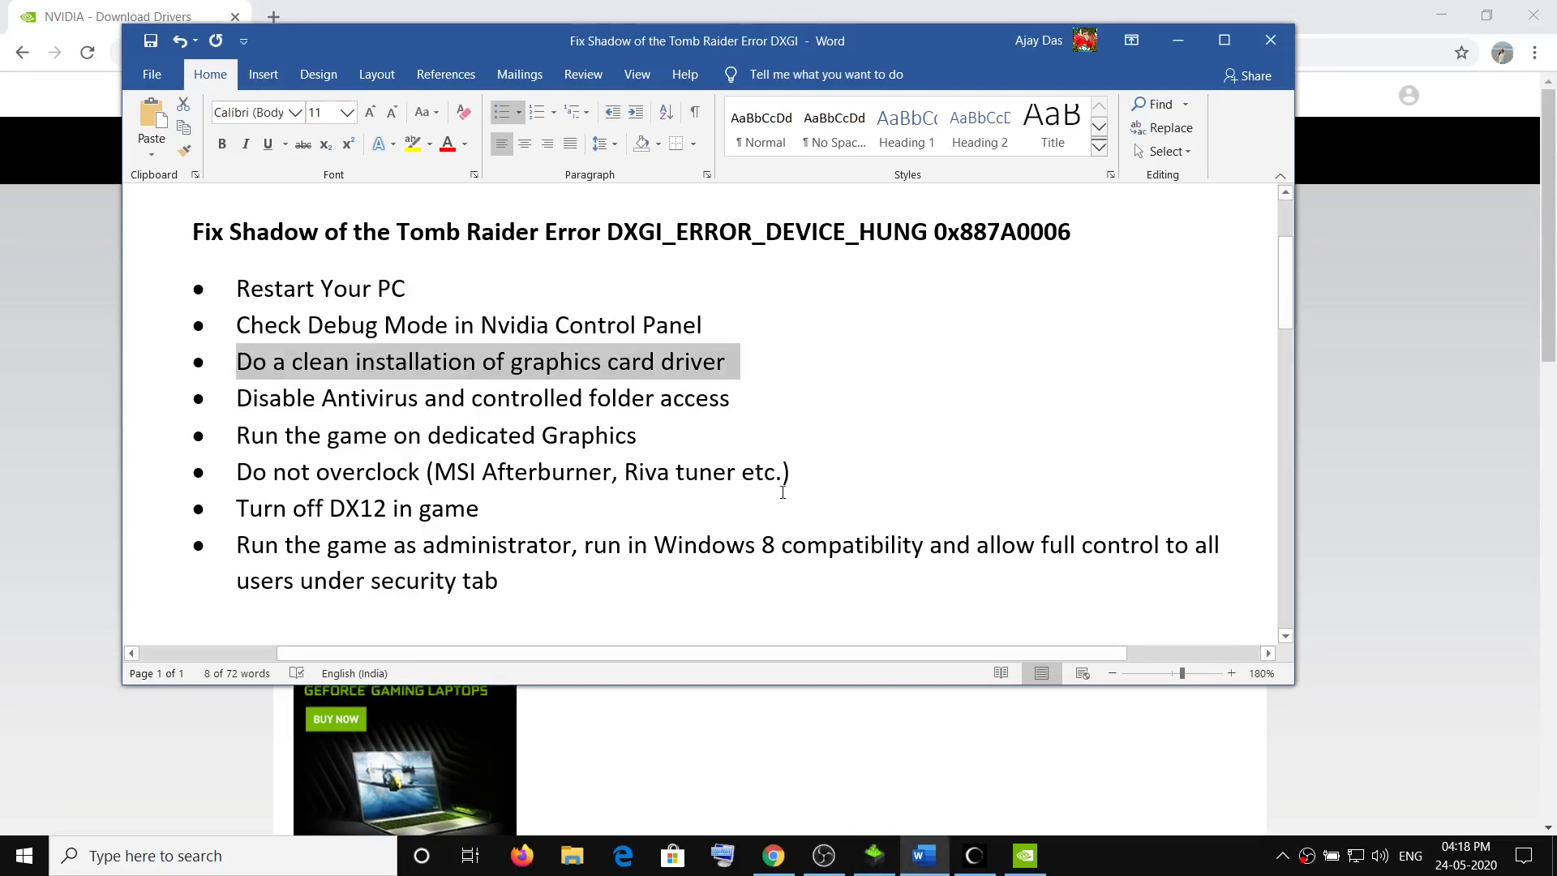
# - Highlight 'Disable Antivirus' and 'controlled folder access' in the checklist, then open the Start menu
pyautogui.moveTo(239, 397); pyautogui.dragTo(767, 403)
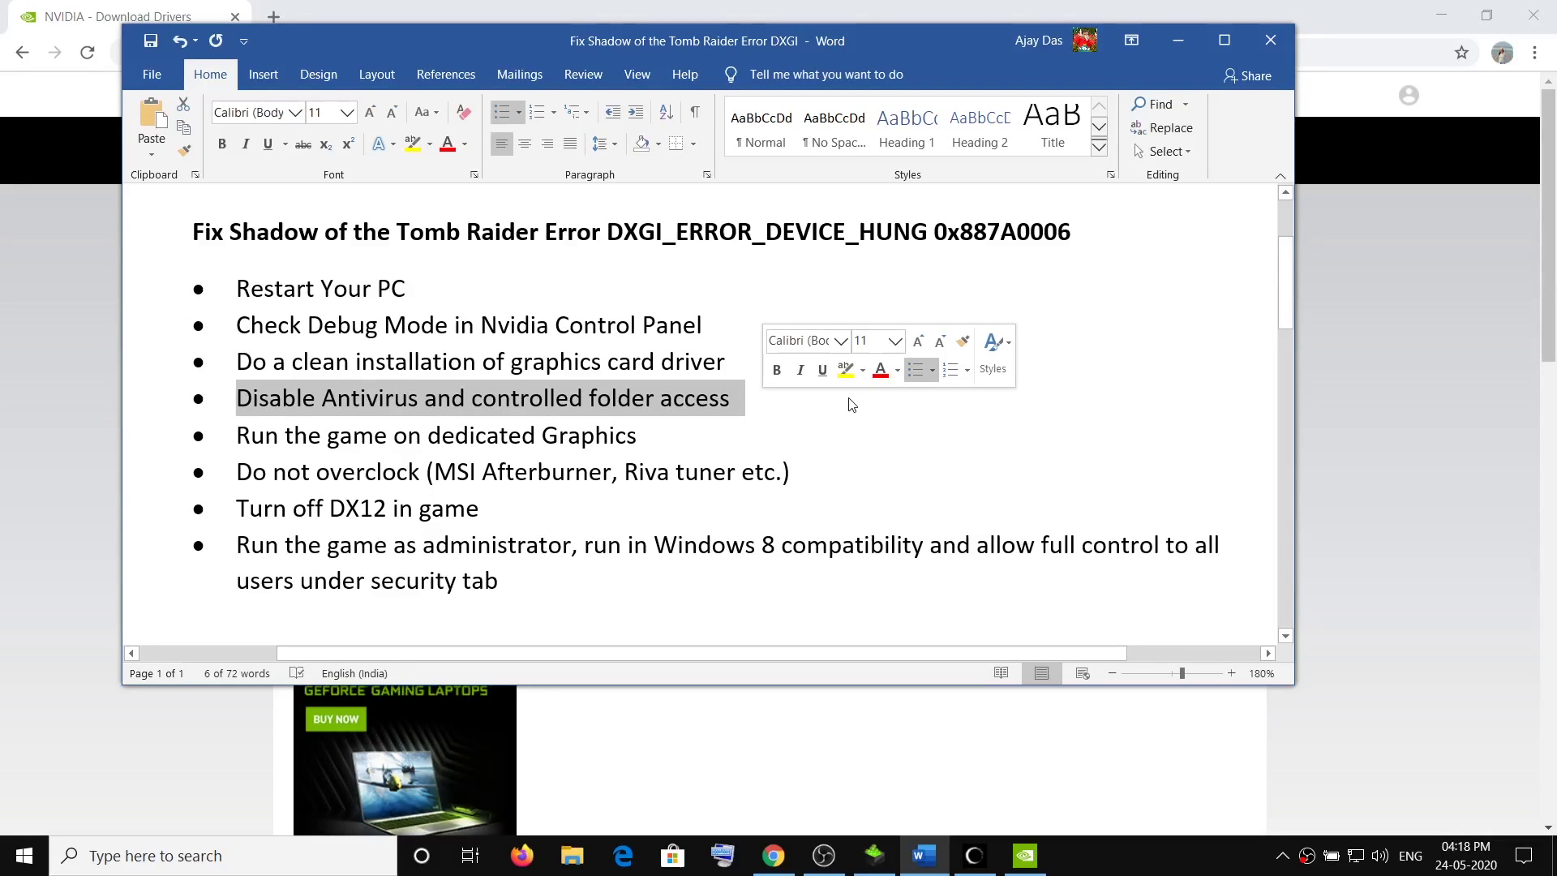
pyautogui.click(647, 398)
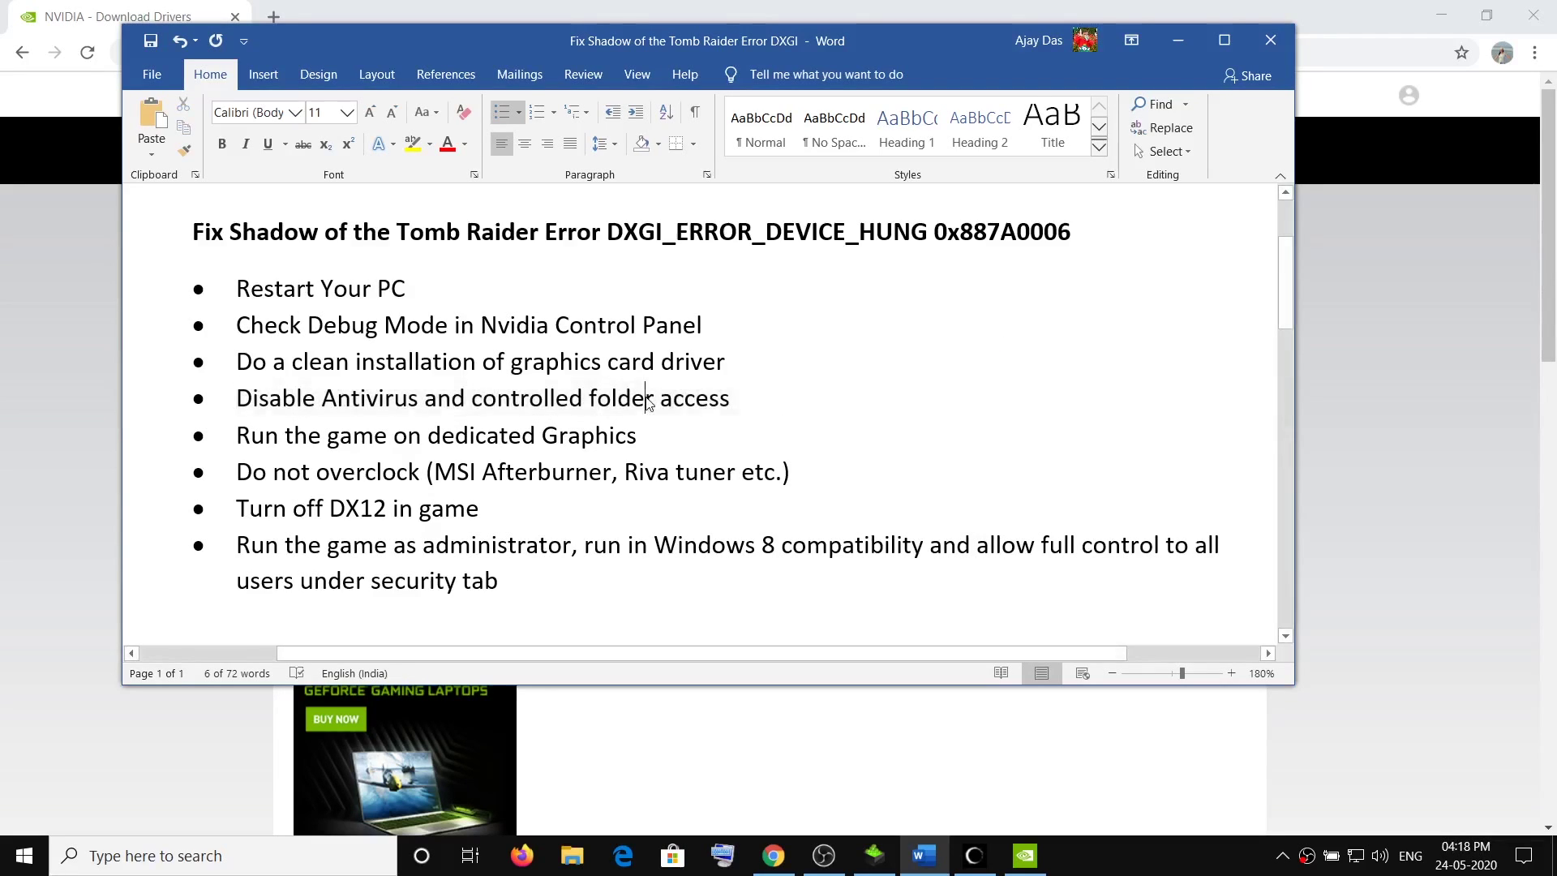
pyautogui.moveTo(419, 398); pyautogui.dragTo(238, 398)
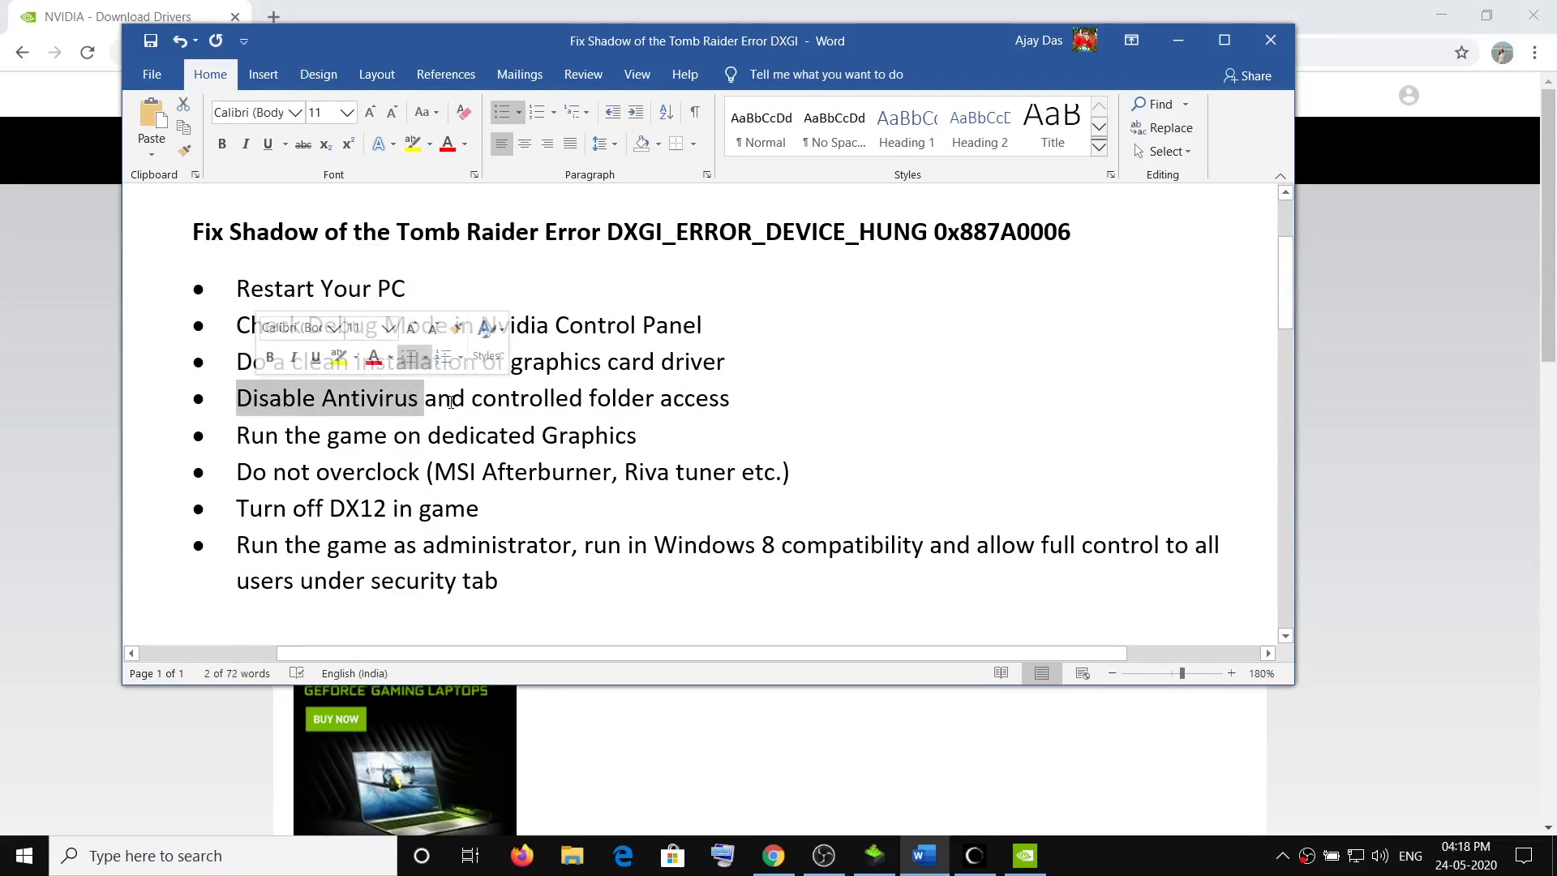
pyautogui.click(297, 398)
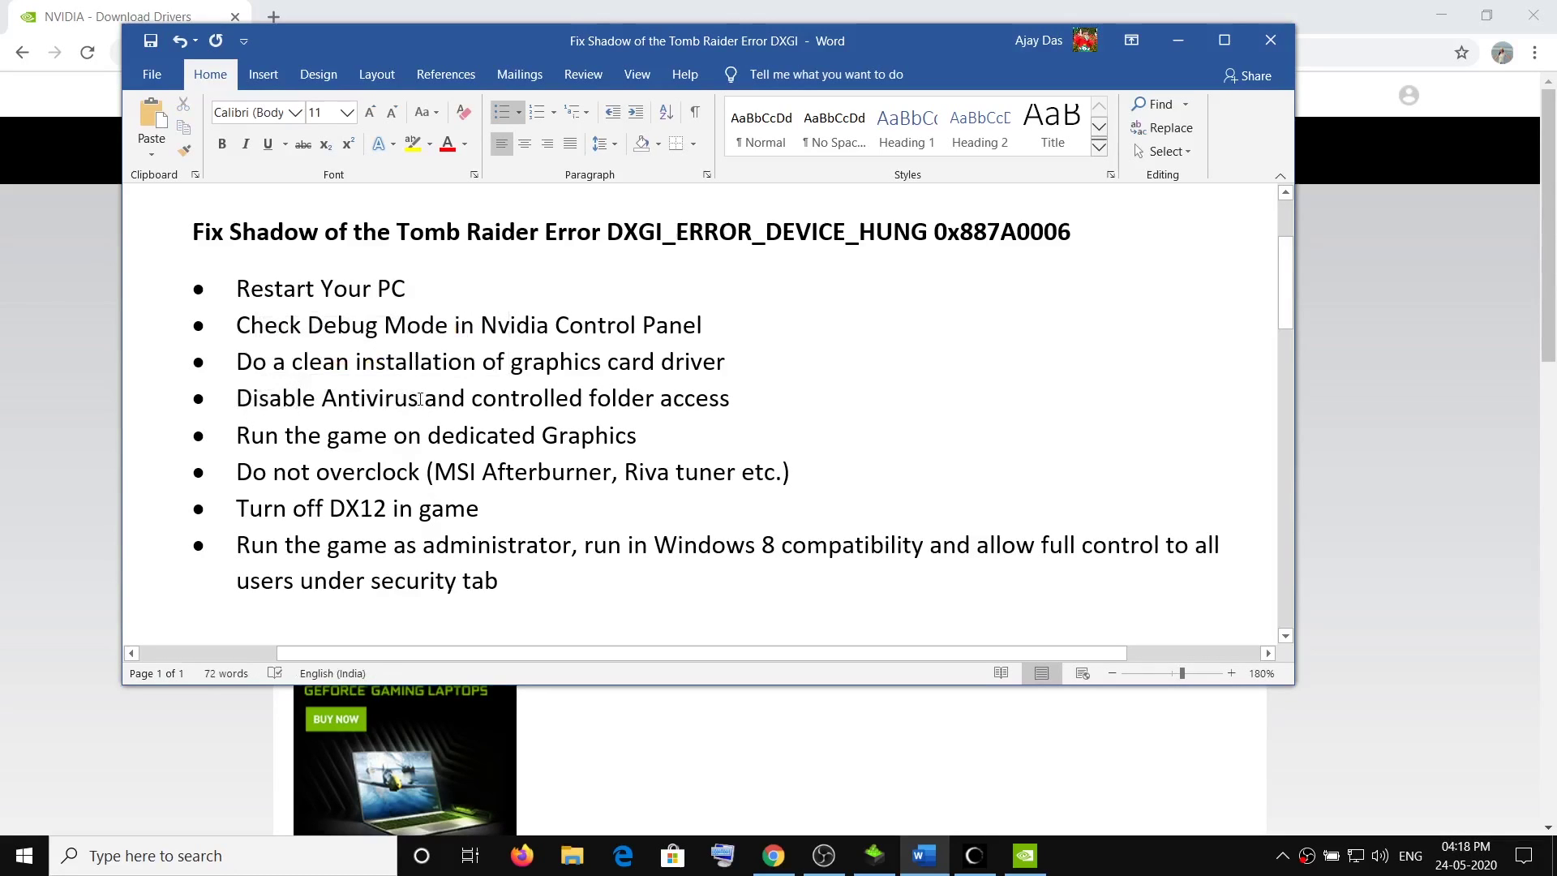
pyautogui.moveTo(420, 399); pyautogui.dragTo(238, 399)
pyautogui.click(471, 398)
pyautogui.moveTo(745, 399); pyautogui.dragTo(542, 401)
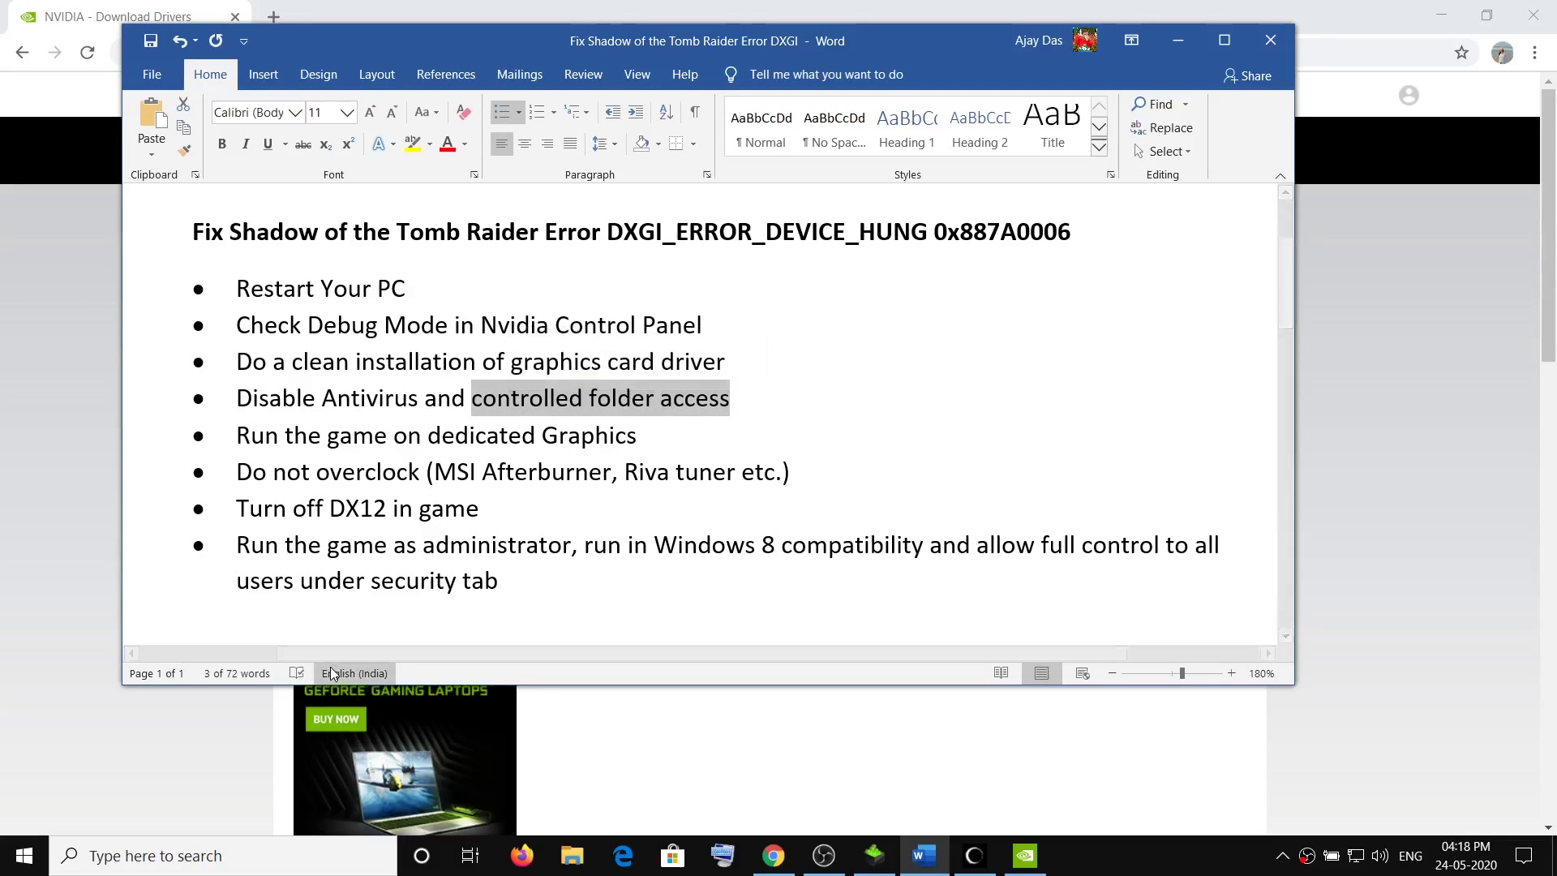
pyautogui.click(25, 856)
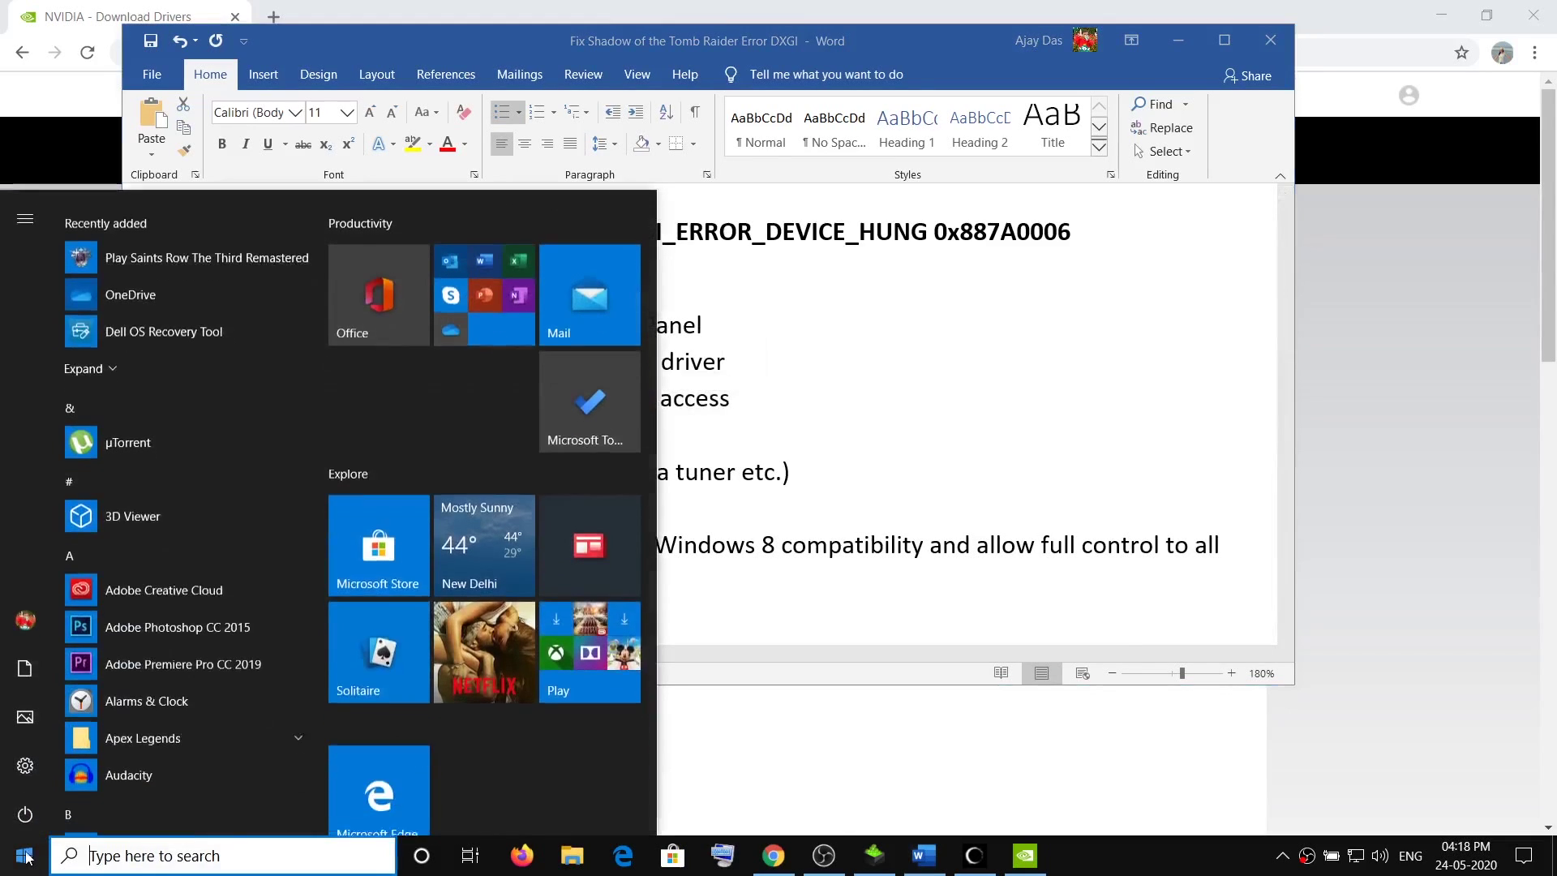
# - Confirm Controlled folder access is Off under Ransomware protection, then close Windows Security and Settings
pyautogui.press('super+i')
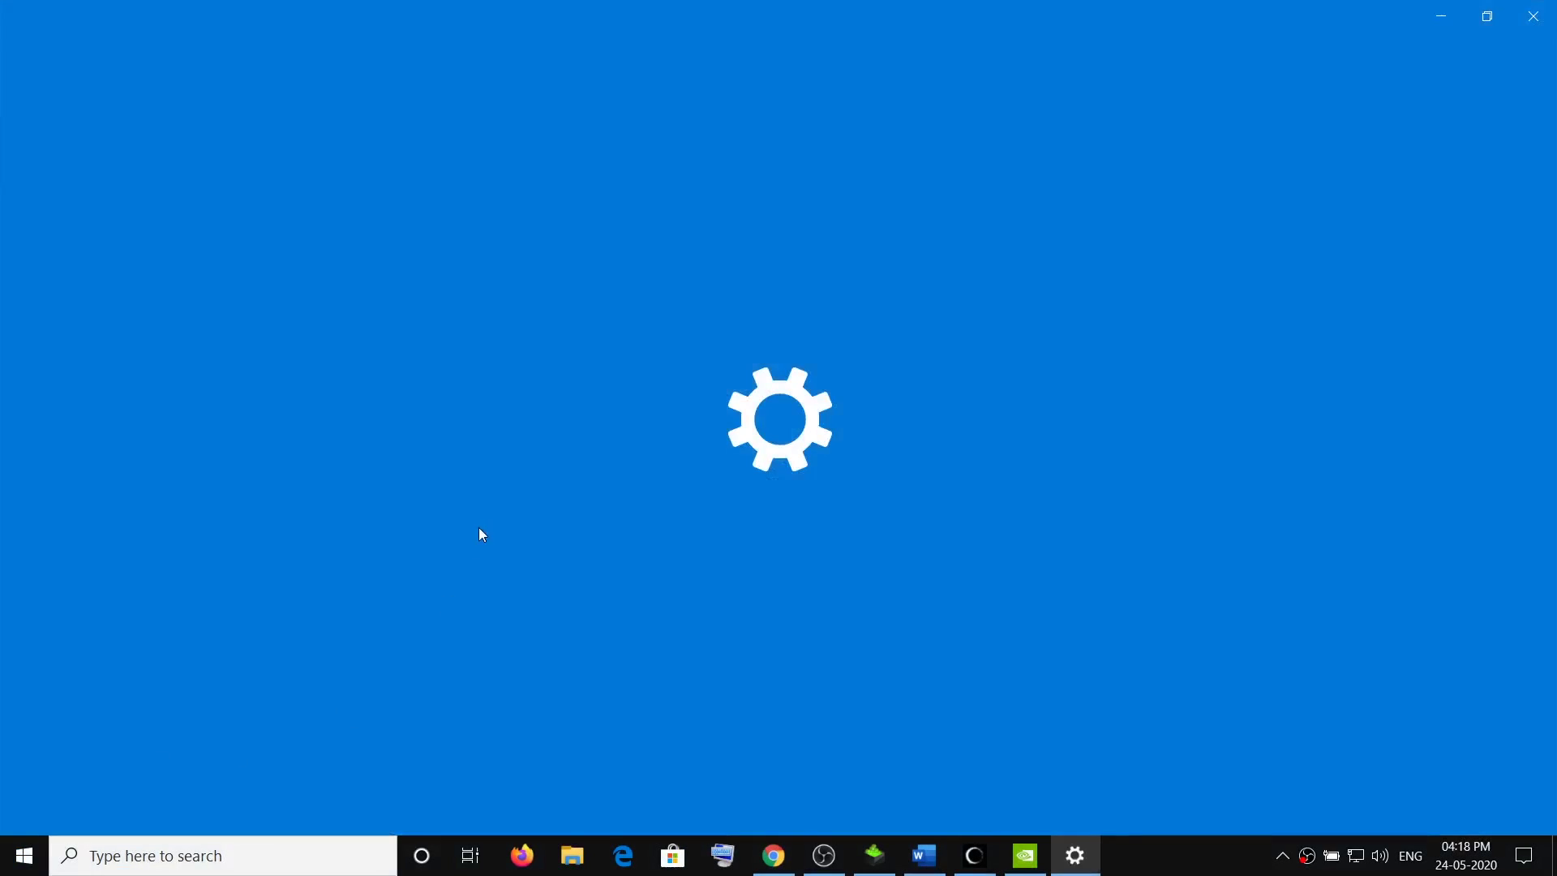
pyautogui.click(965, 458)
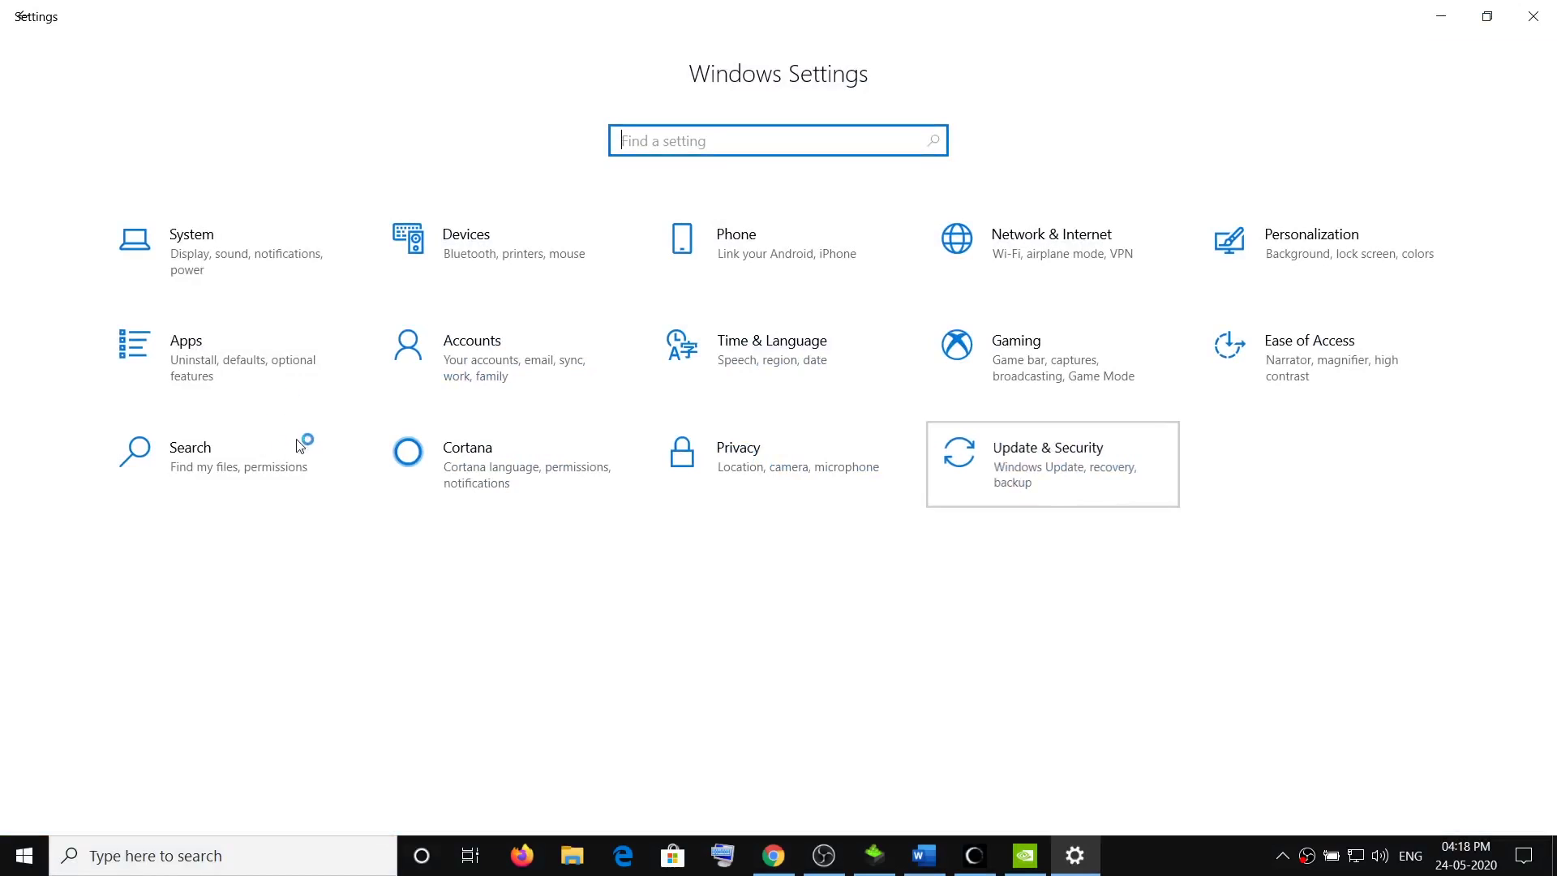
pyautogui.click(139, 332)
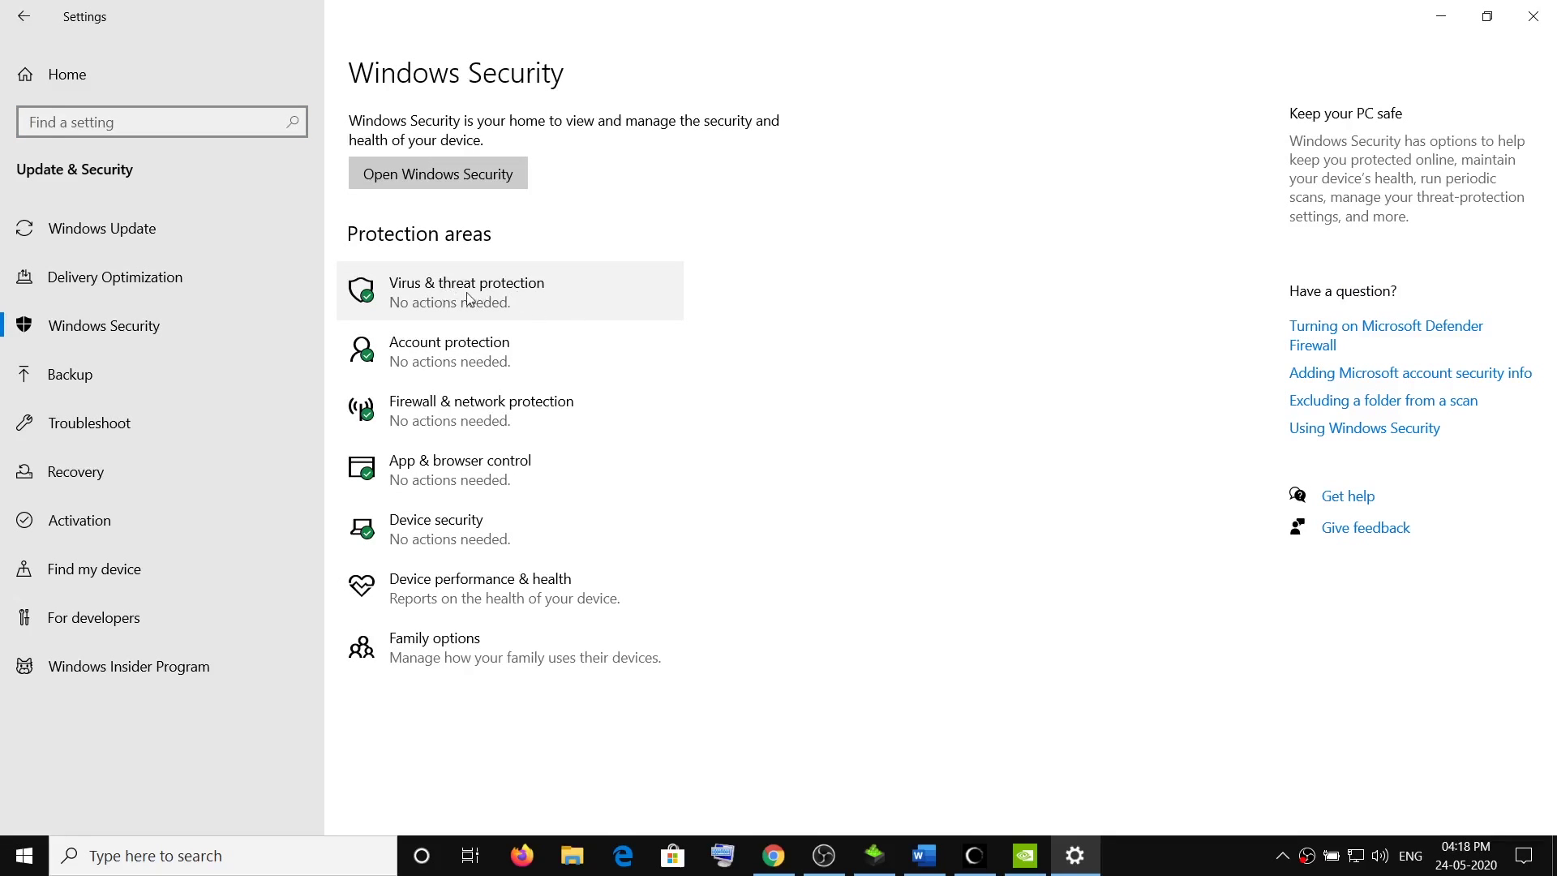
pyautogui.click(509, 305)
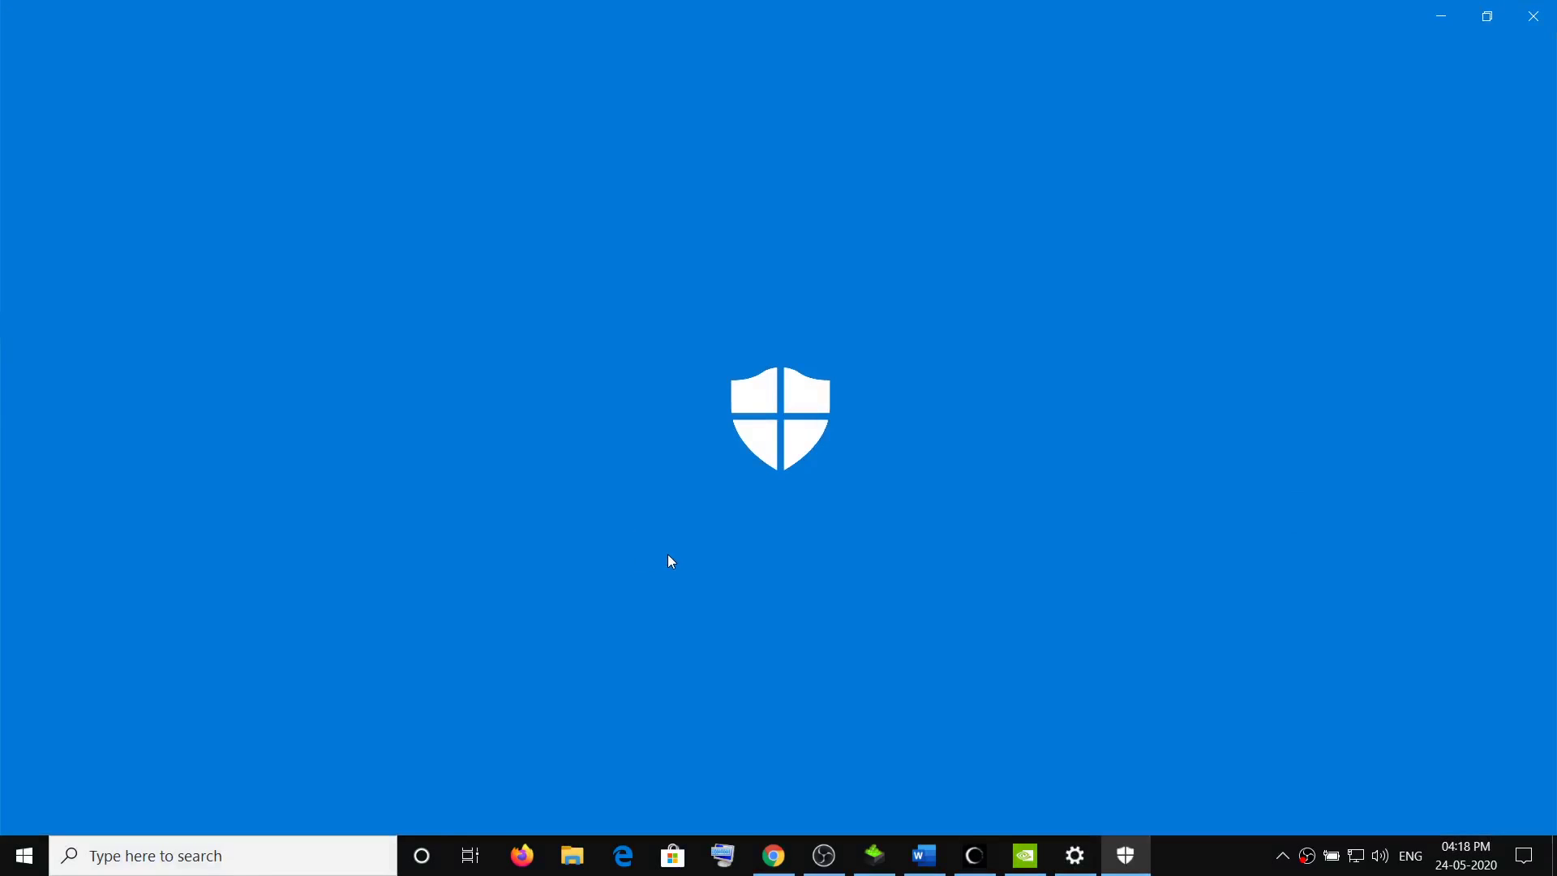
pyautogui.scroll(-2, 733, 562)
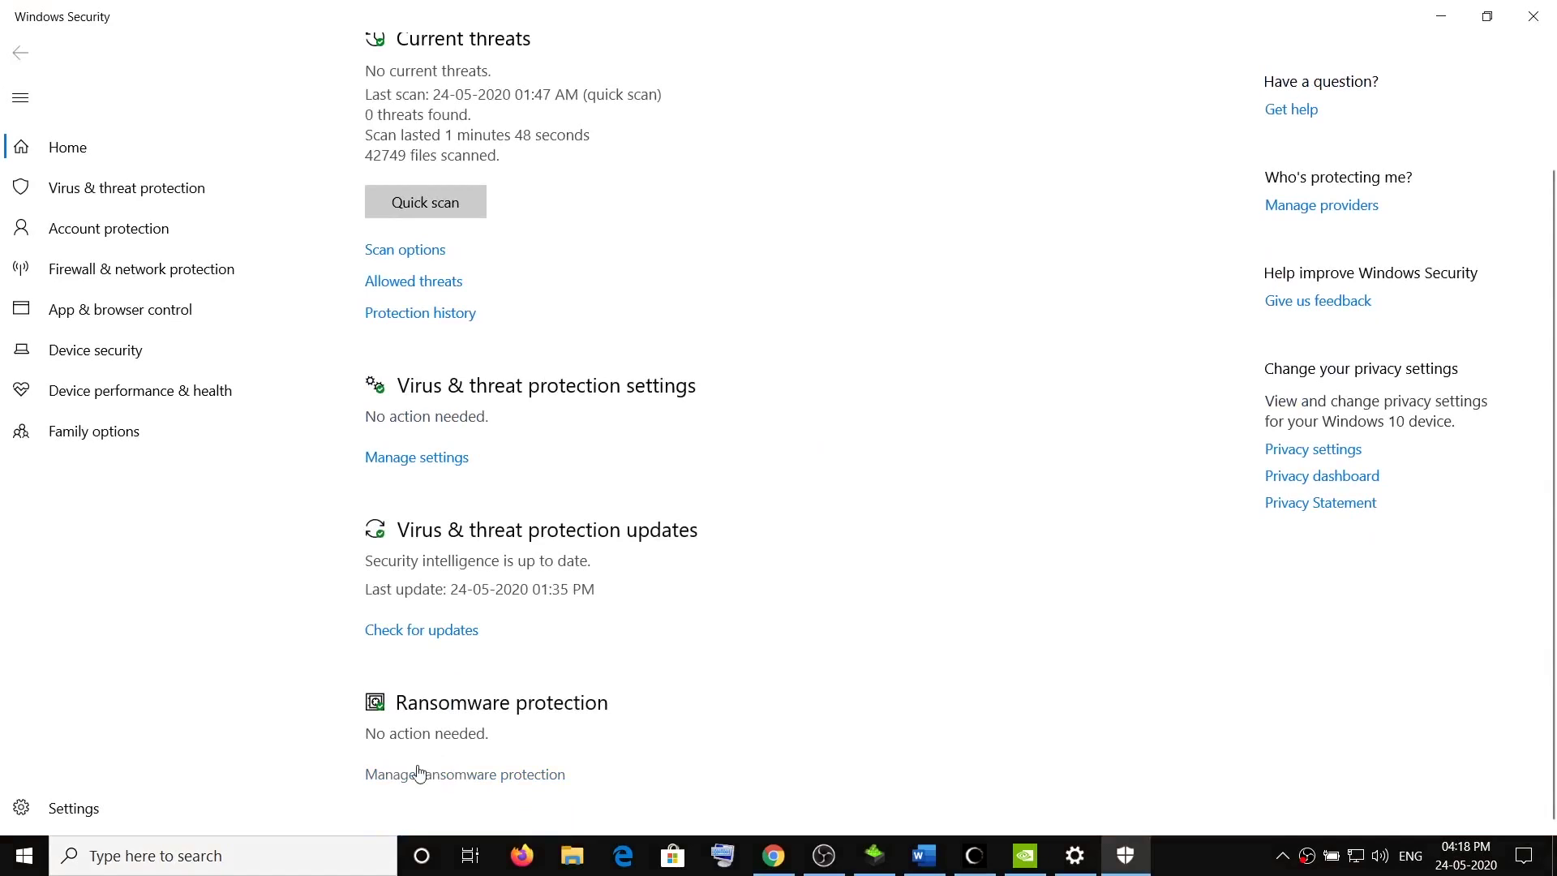
pyautogui.click(484, 780)
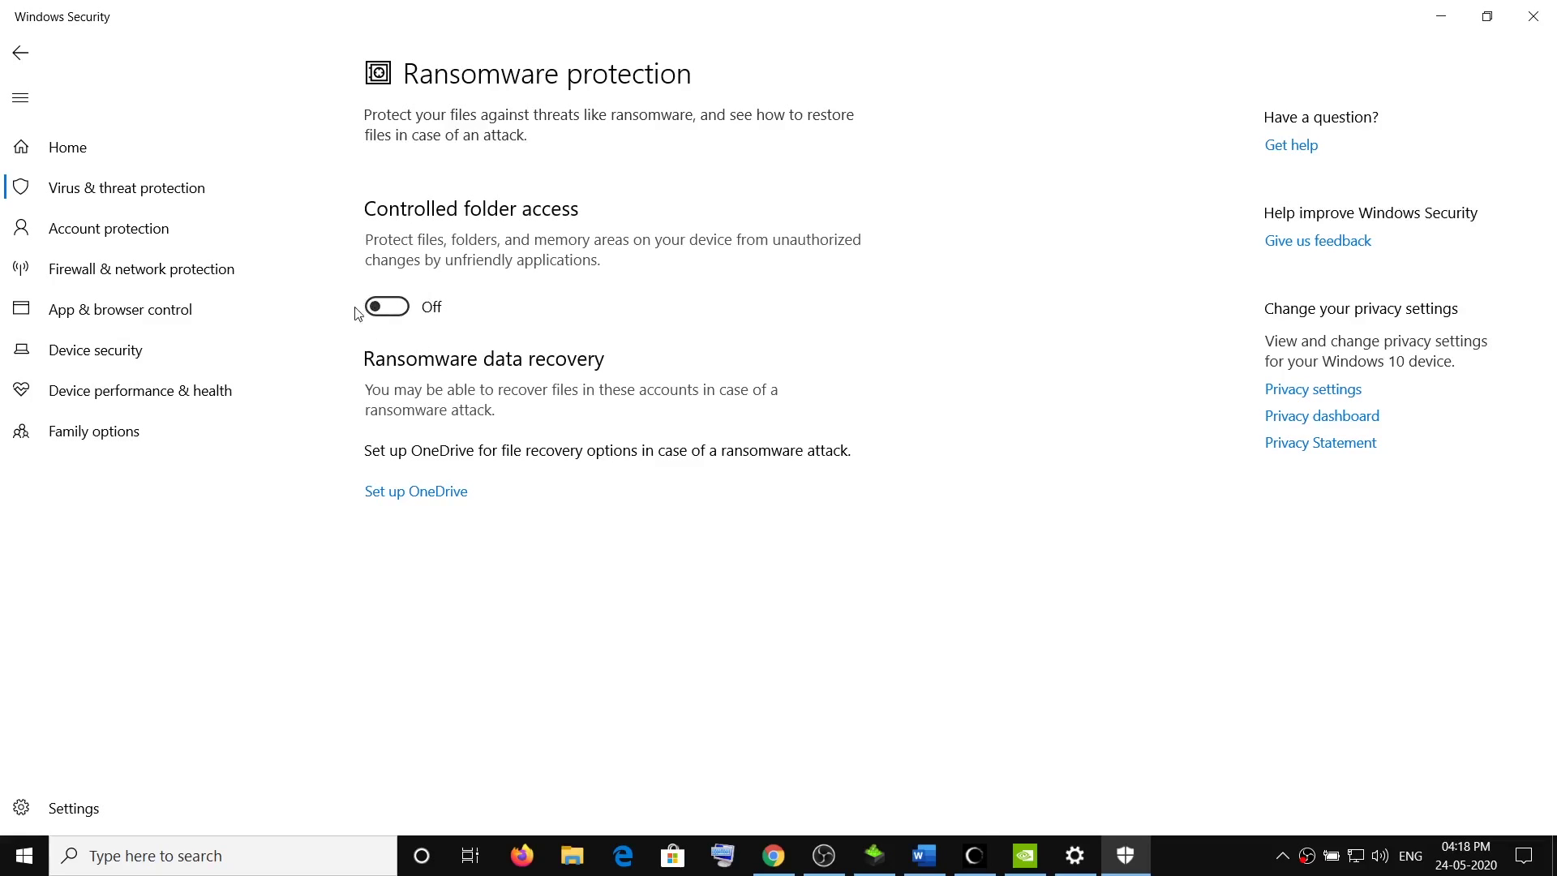
pyautogui.click(1534, 17)
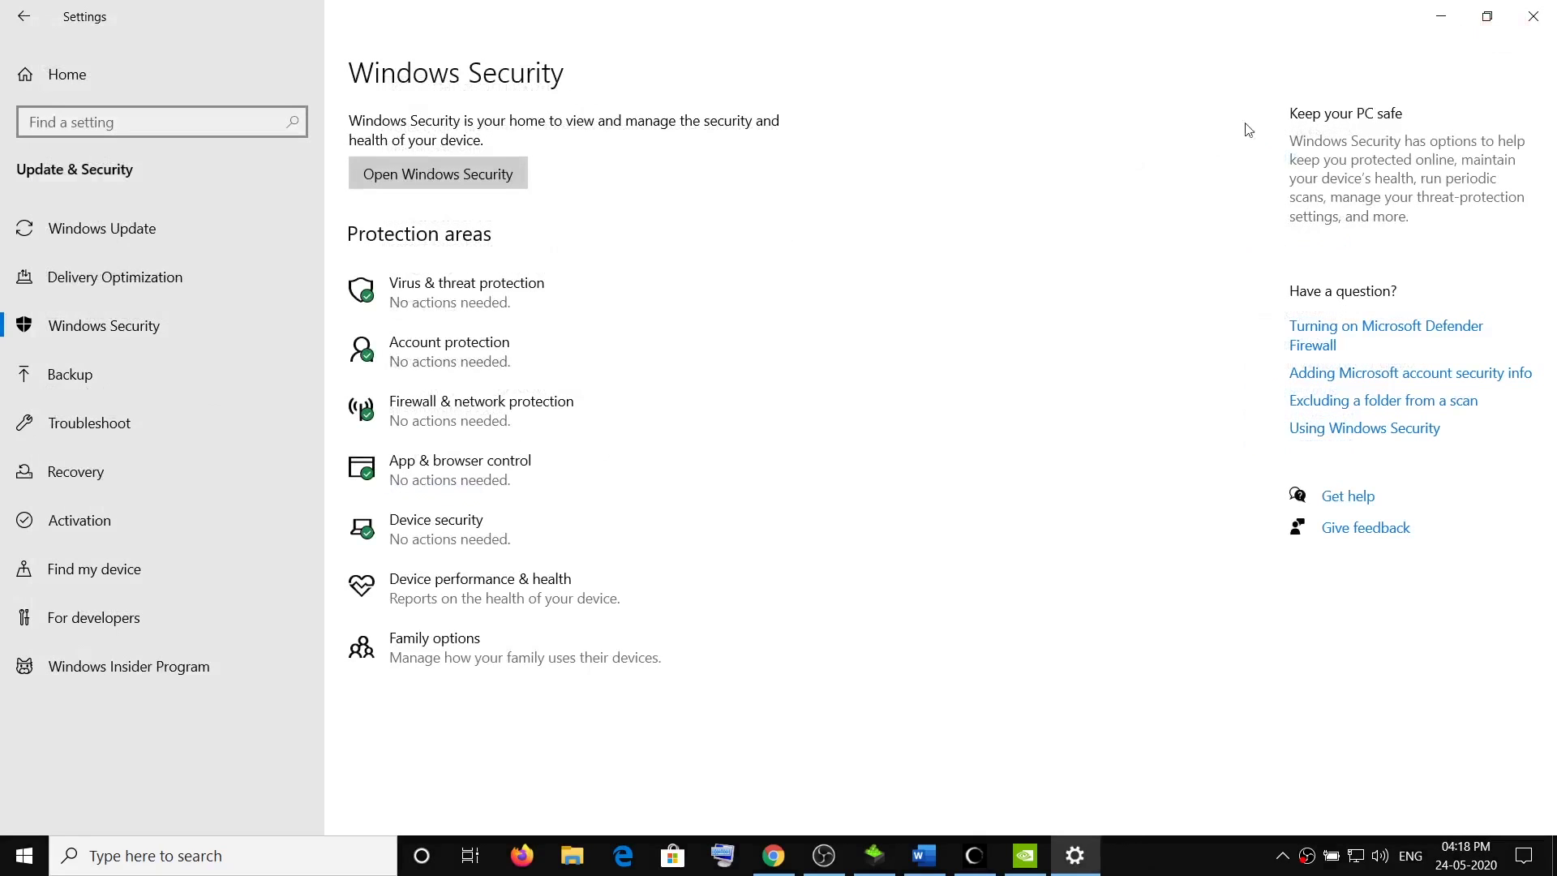
pyautogui.click(1532, 16)
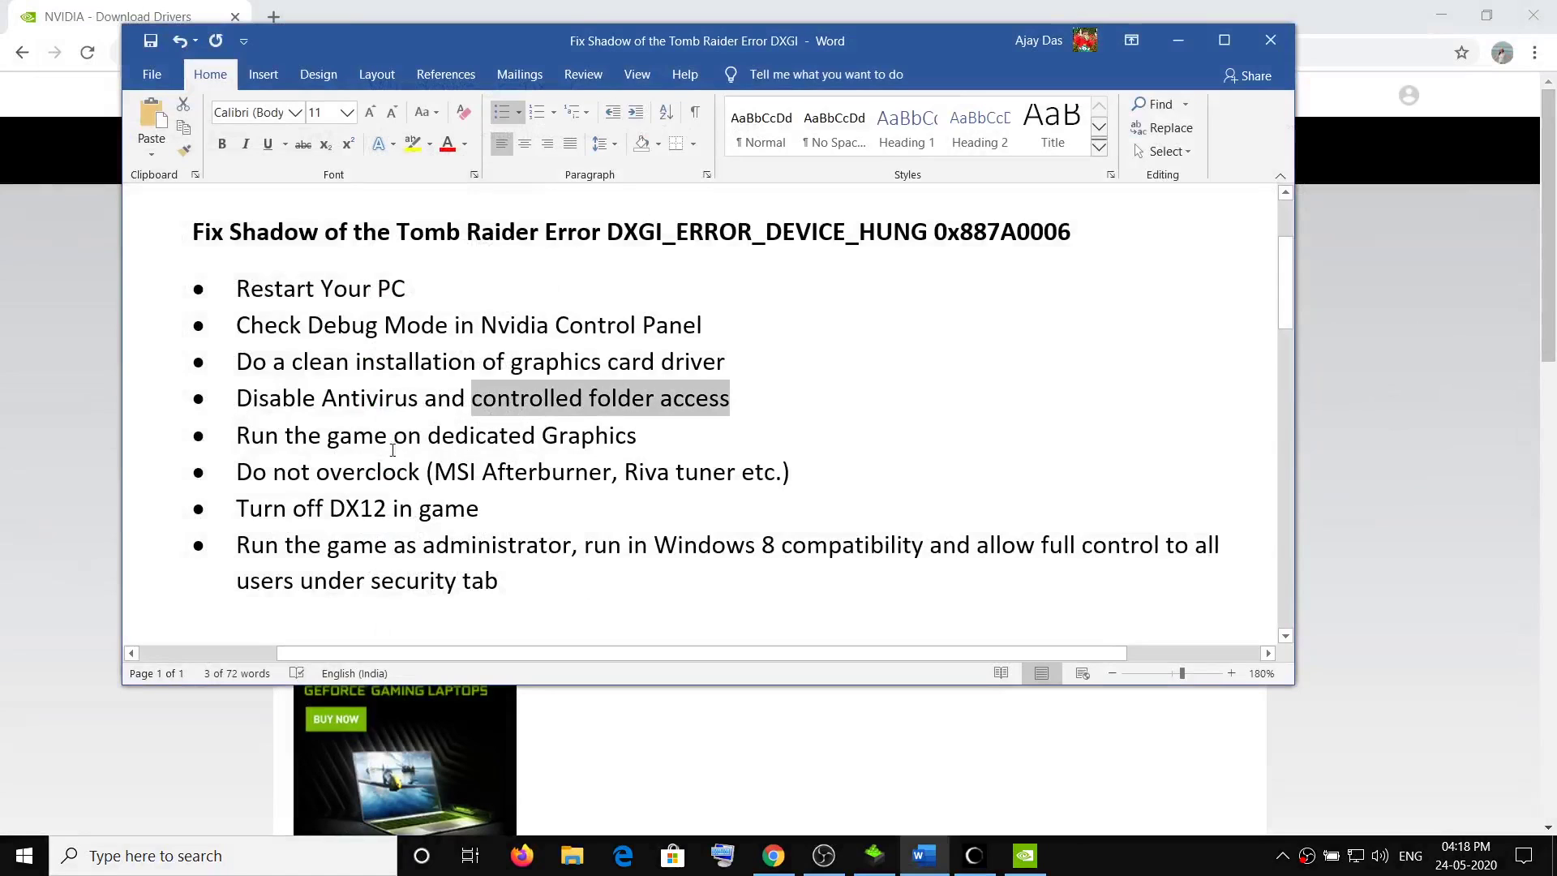